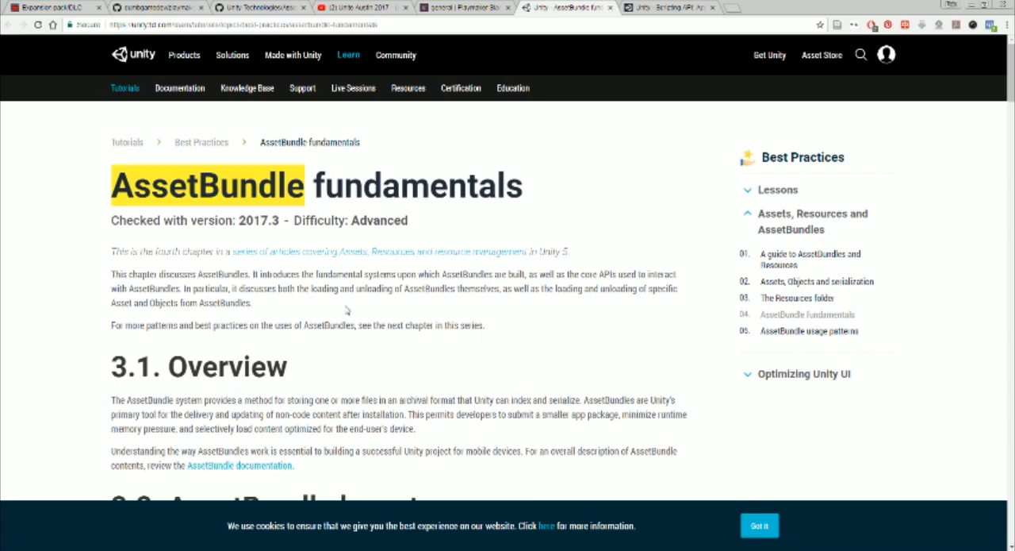
# Review the Expansion pack/DLC forum thread for asset bundle actions and resource links, plus the AssetBundle fundamentals page and Unite Austin 2017 video
pyautogui.click(62, 7)
pyautogui.scroll(3, 440, 307)
pyautogui.scroll(10, 441, 308)
pyautogui.scroll(-7, 429, 278)
pyautogui.scroll(-7, 429, 277)
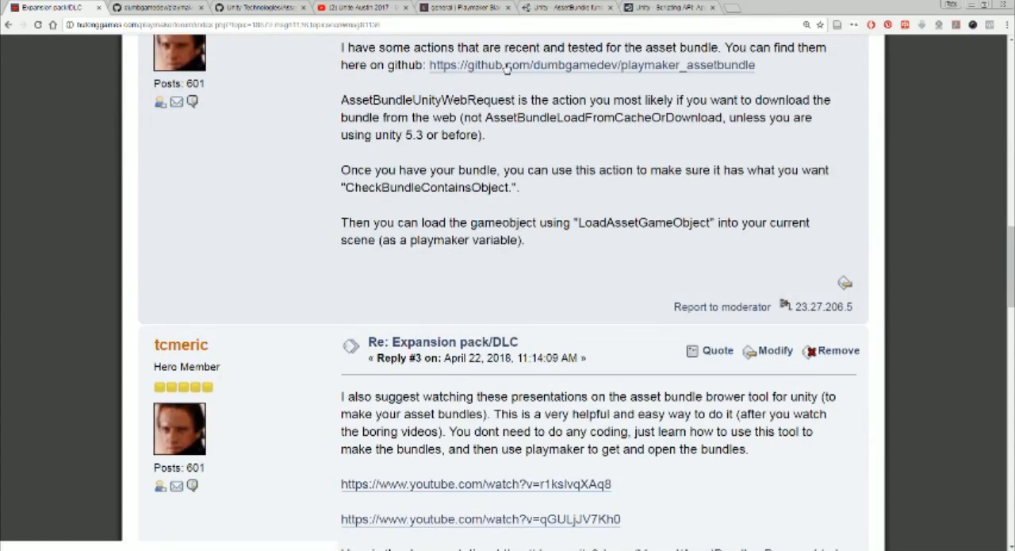
pyautogui.click(548, 6)
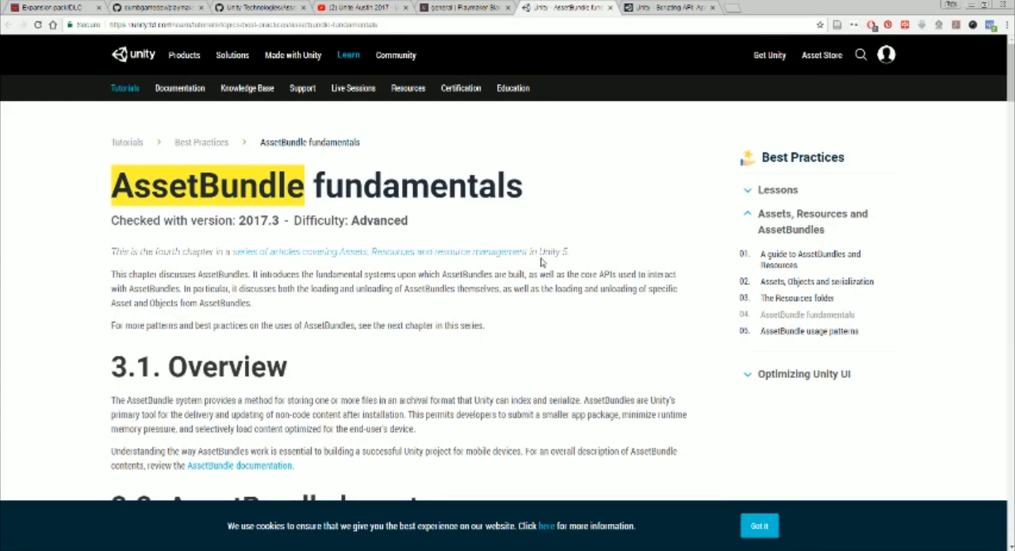
pyautogui.click(66, 6)
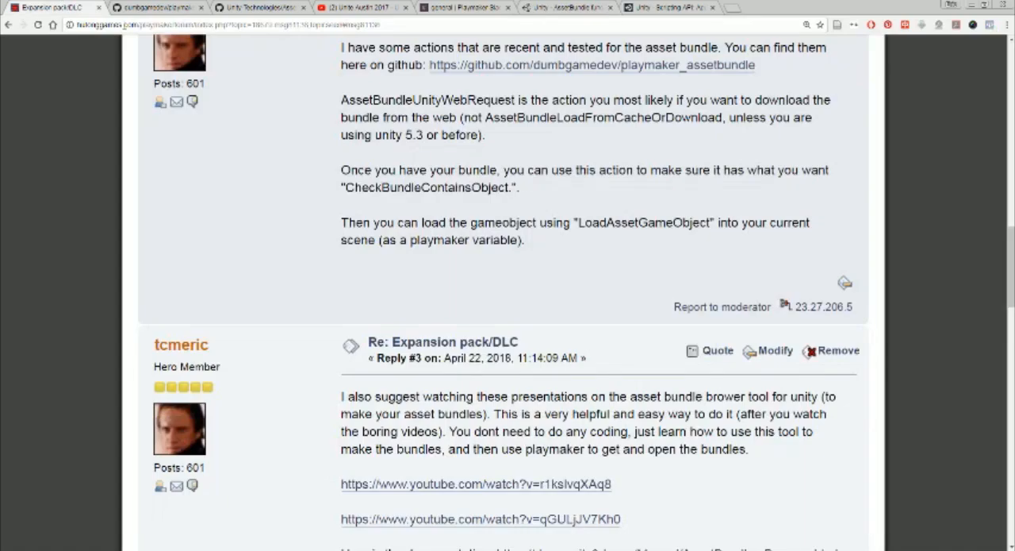
pyautogui.scroll(-3, 532, 325)
pyautogui.moveTo(638, 314); pyautogui.dragTo(375, 254)
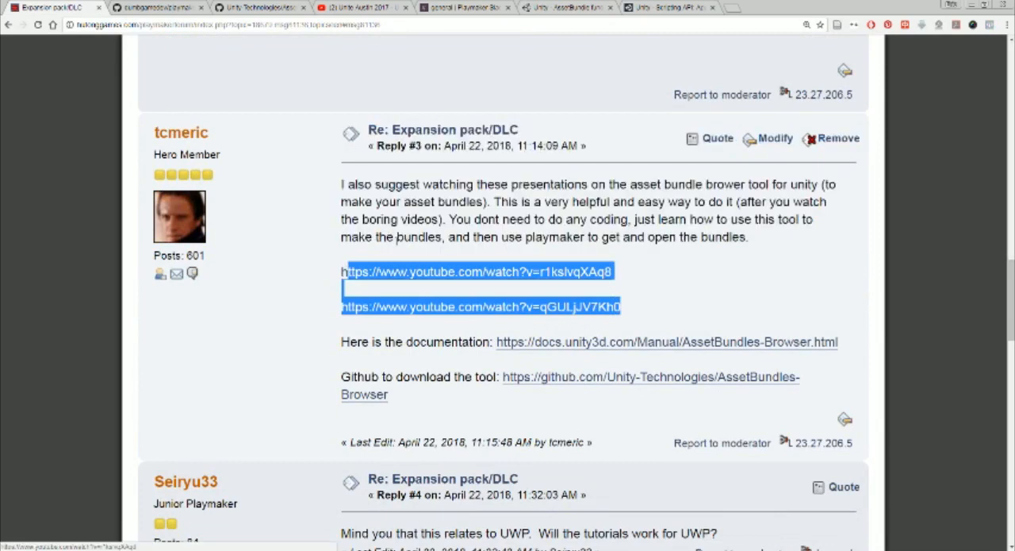
pyautogui.click(375, 254)
pyautogui.click(386, 7)
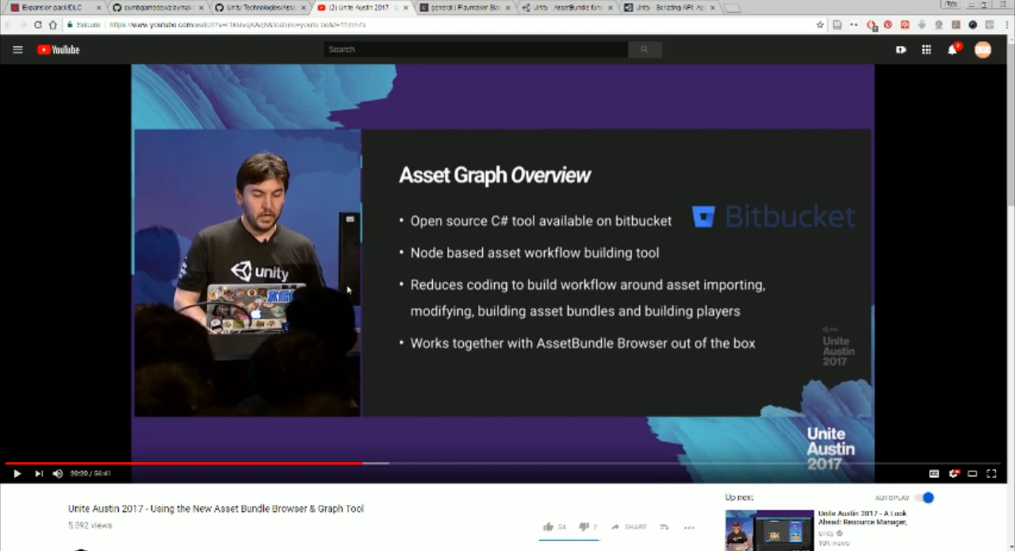
# Switch to Unity and inspect the contents of the AssetBundles-Browser-master folder in the project's Assets
pyautogui.click(182, 549)
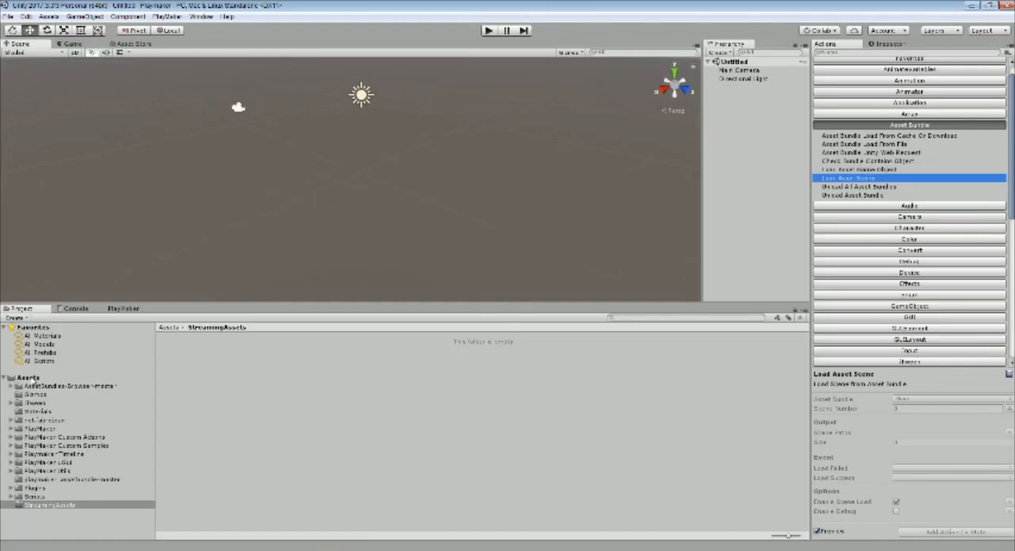
pyautogui.click(32, 378)
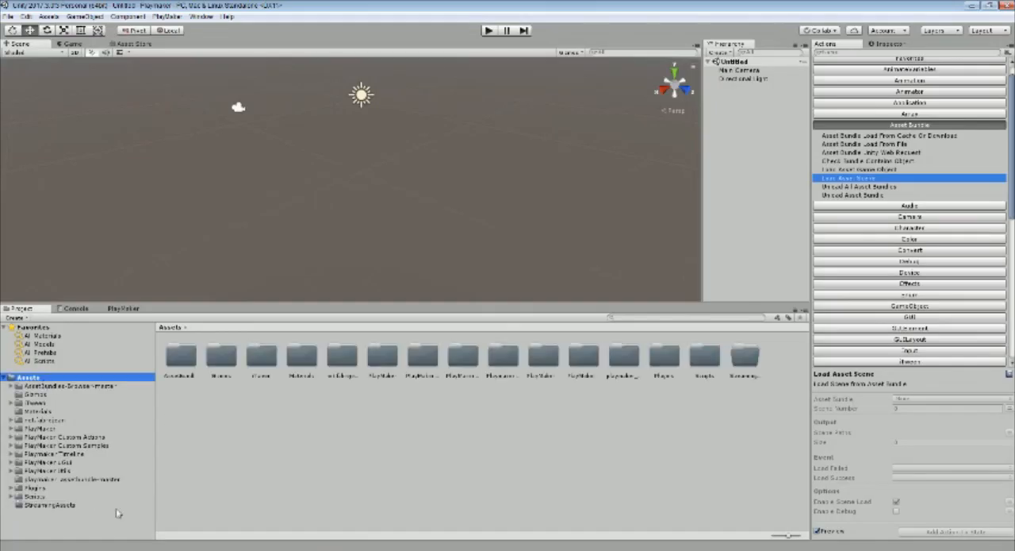
pyautogui.click(40, 386)
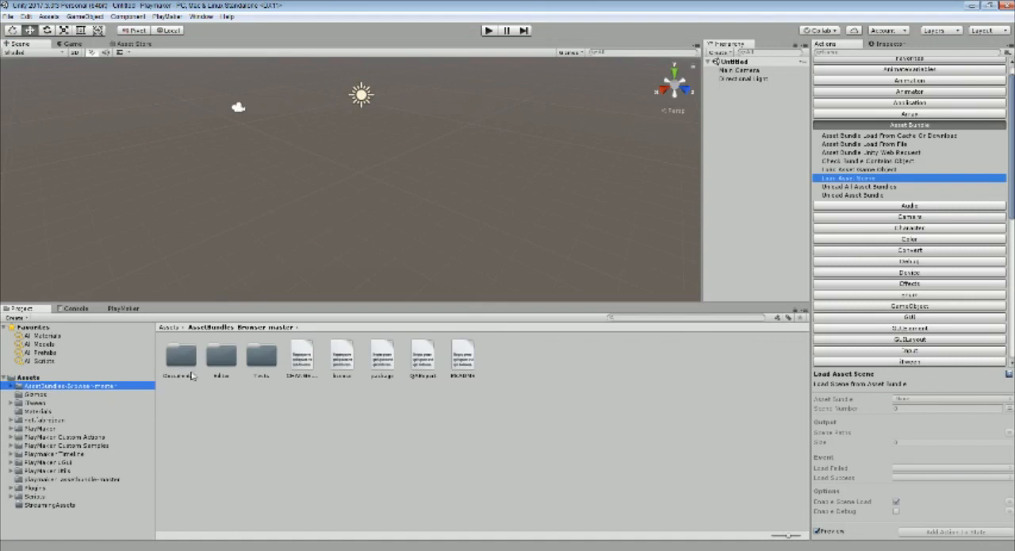
pyautogui.click(535, 409)
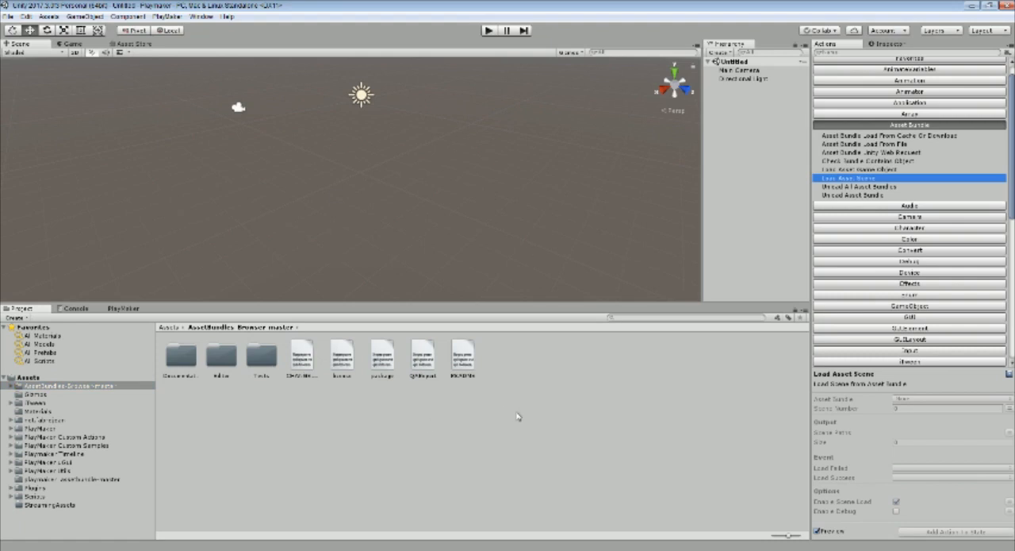
# Open the AssetBundle Browser and dock it alongside the Scene view
pyautogui.click(202, 17)
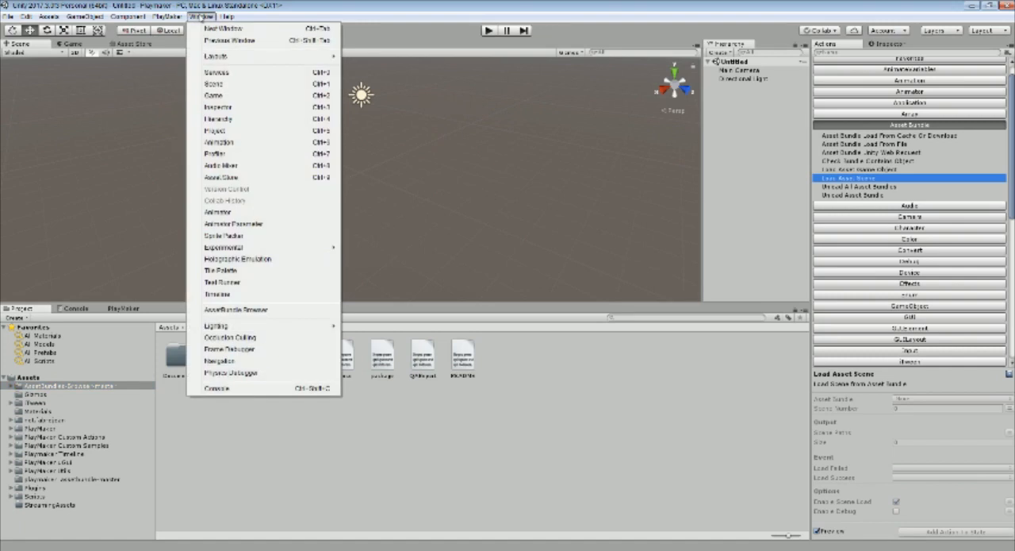
pyautogui.click(218, 311)
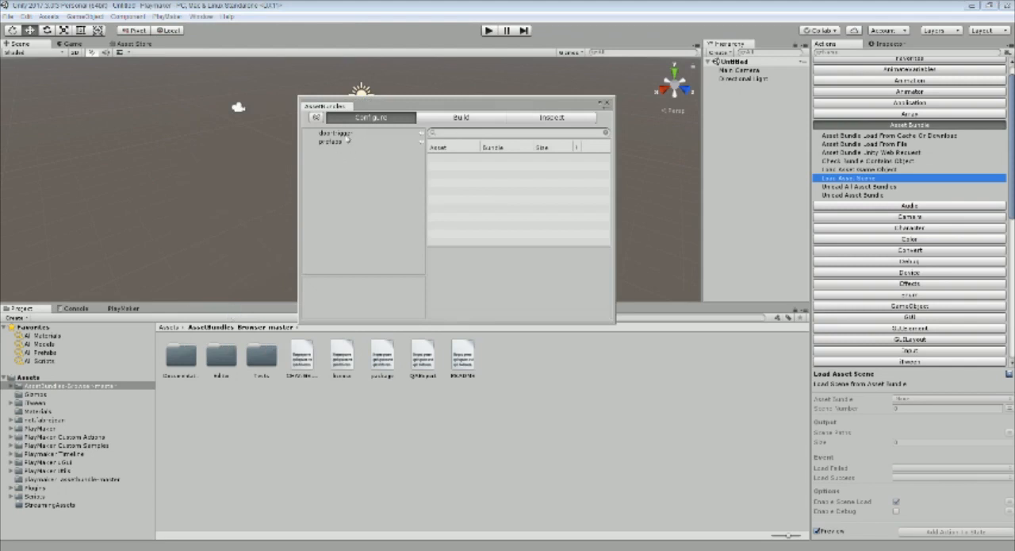
pyautogui.moveTo(330, 109); pyautogui.dragTo(174, 50)
pyautogui.moveTo(313, 303)
pyautogui.mouseDown()
pyautogui.moveTo(312, 325)
pyautogui.moveTo(327, 297)
pyautogui.mouseUp()
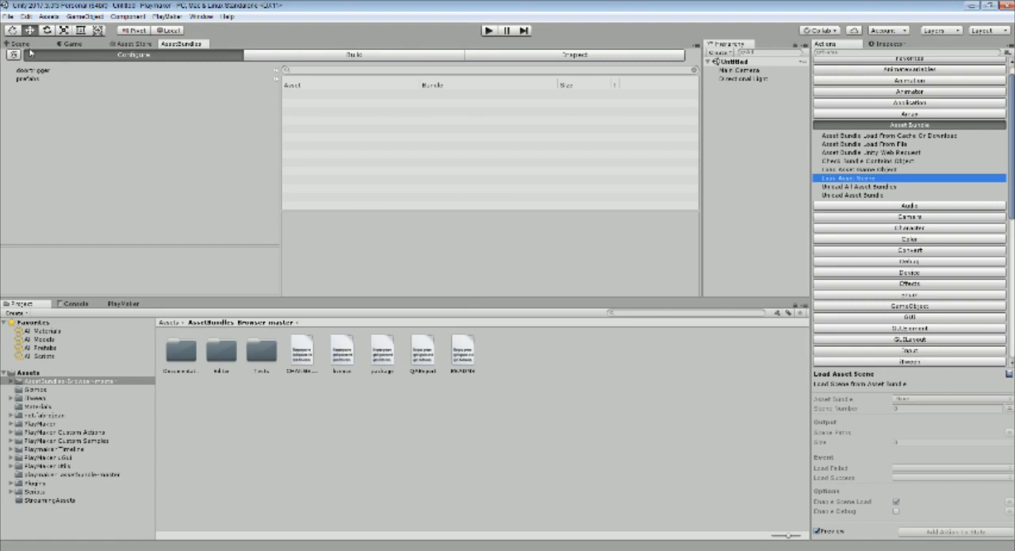
# Return to the Scene view, enlarge it and widen the Hierarchy, and add a cube to the scene
pyautogui.click(22, 44)
pyautogui.moveTo(282, 296); pyautogui.dragTo(281, 377)
pyautogui.moveTo(353, 226); pyautogui.dragTo(435, 254, button='middle')
pyautogui.moveTo(705, 170); pyautogui.dragTo(601, 160)
pyautogui.rightClick(639, 119)
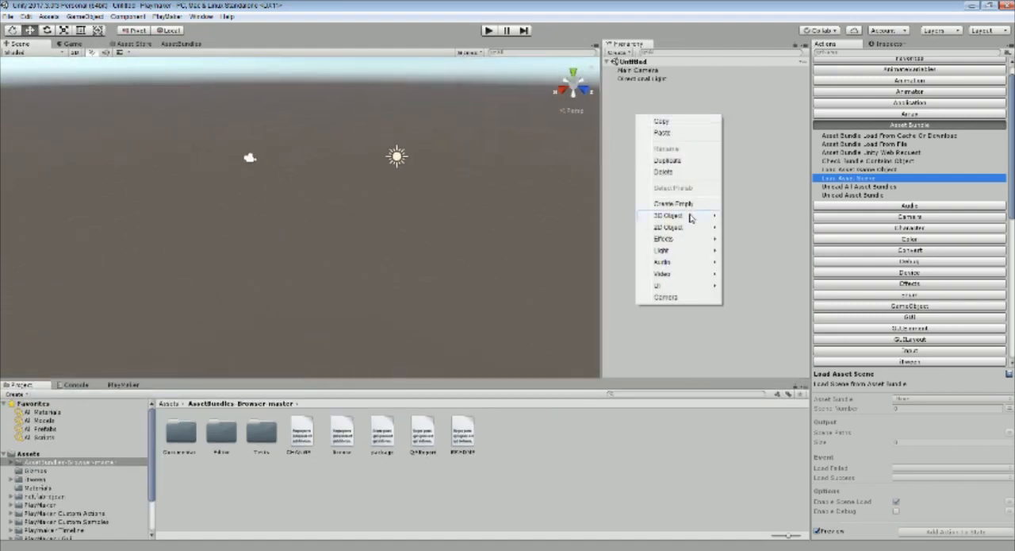
pyautogui.moveTo(692, 216)
pyautogui.click(734, 217)
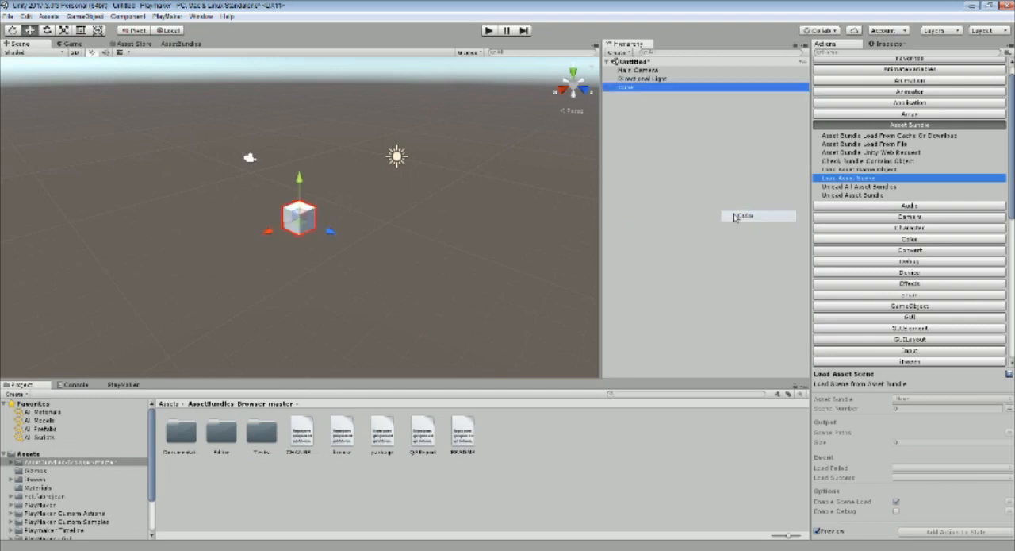
# Add a sphere as a child of the cube and move it along the blue axis until it sits beside the cube
pyautogui.rightClick(626, 124)
pyautogui.moveTo(688, 228)
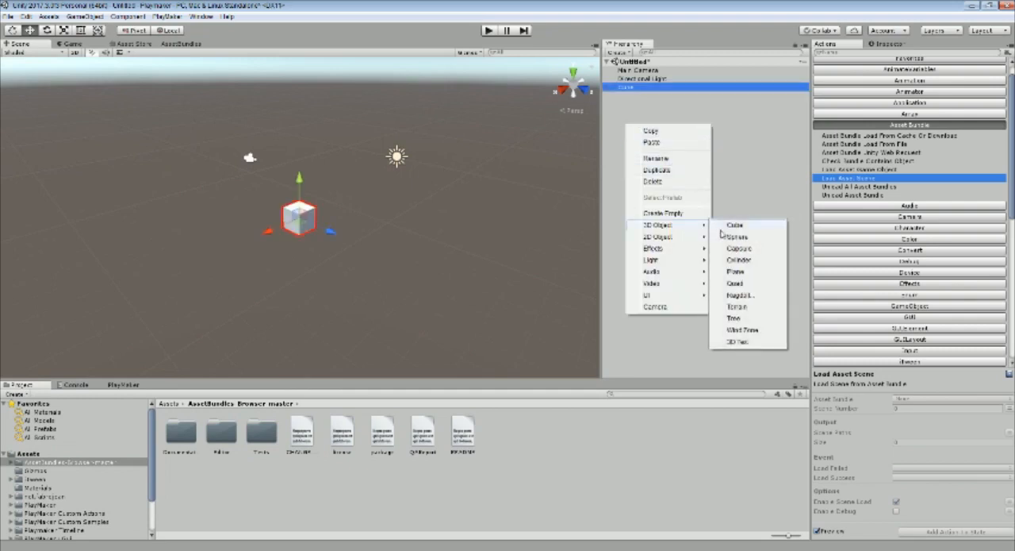
pyautogui.click(736, 240)
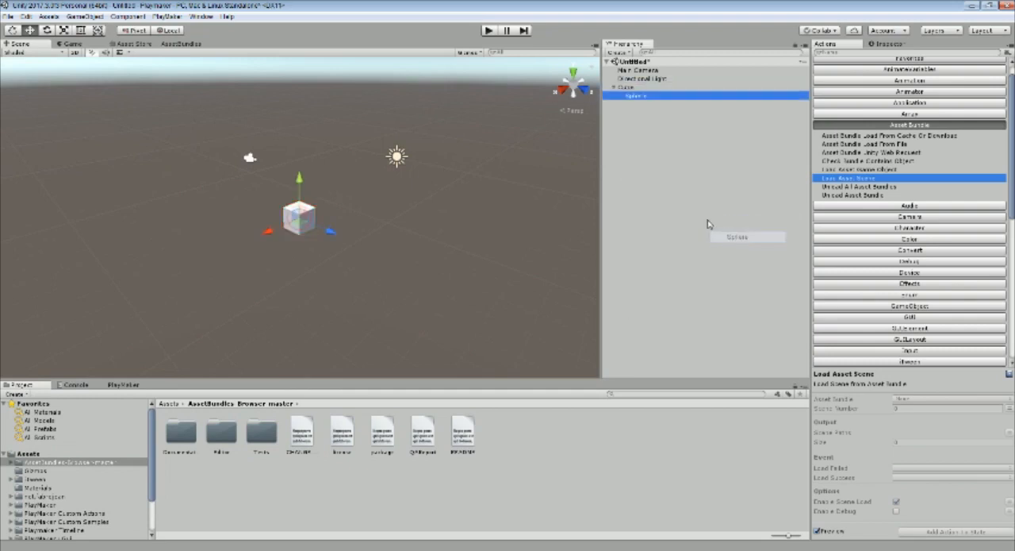
pyautogui.click(614, 87)
pyautogui.click(614, 87)
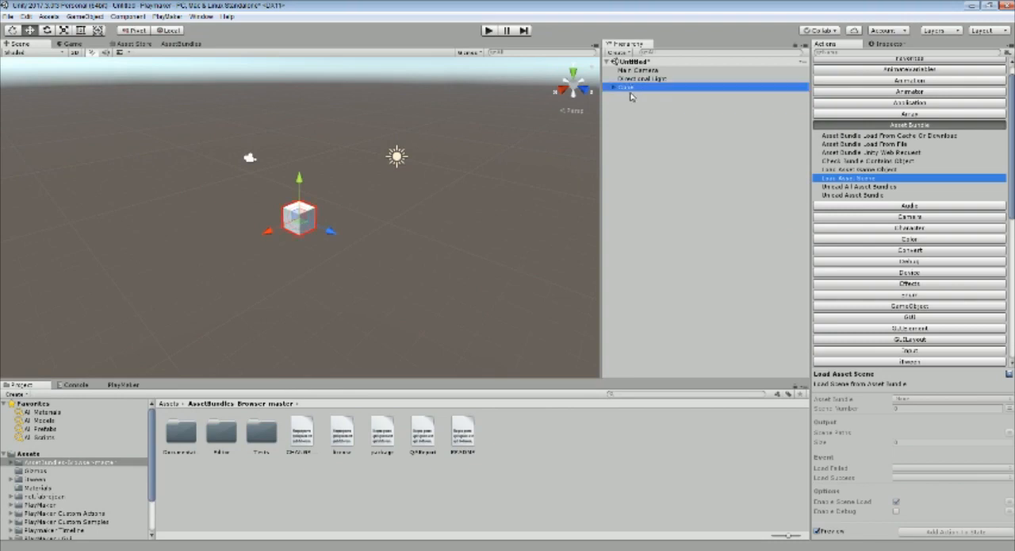
pyautogui.moveTo(332, 231); pyautogui.dragTo(359, 243)
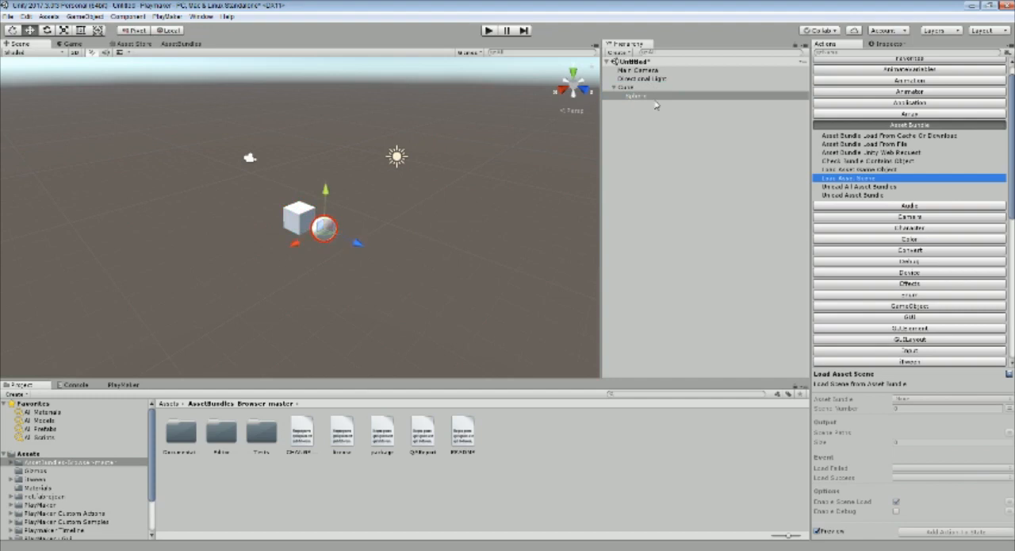
# Add a cylinder at the root of the scene and move it along the red axis, clear of the cube
pyautogui.click(639, 113)
pyautogui.rightClick(626, 117)
pyautogui.moveTo(683, 219)
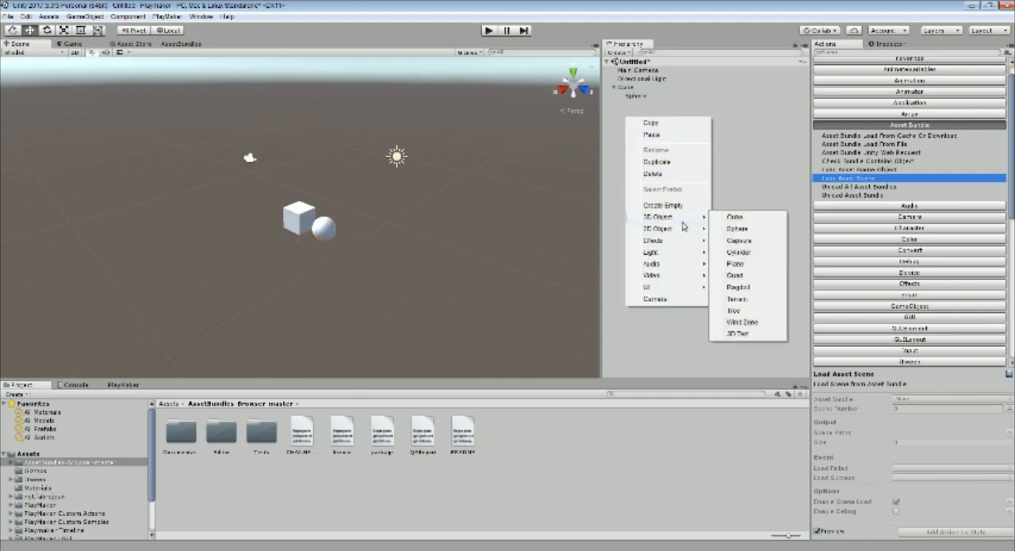
pyautogui.click(760, 253)
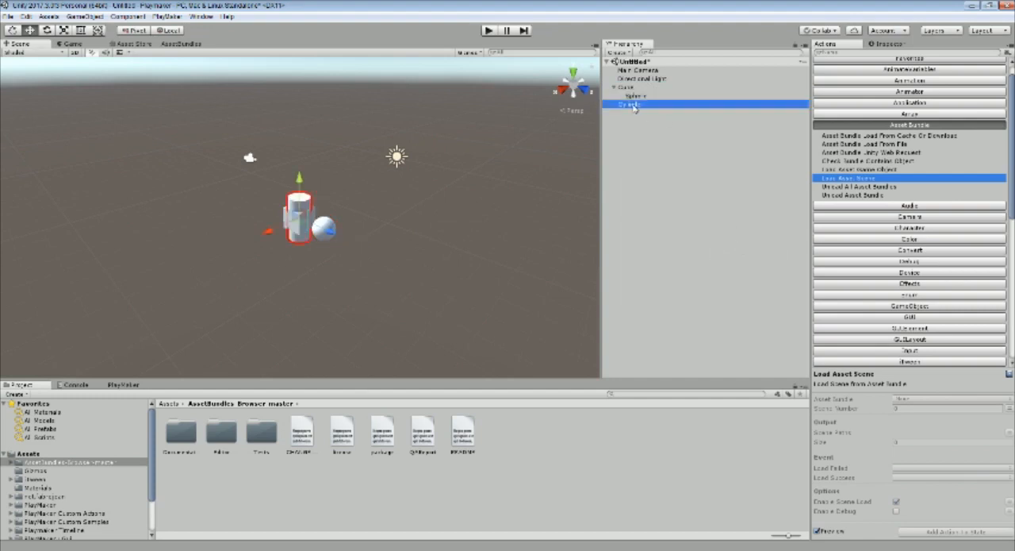
pyautogui.moveTo(276, 234); pyautogui.dragTo(220, 254)
pyautogui.moveTo(400, 274); pyautogui.dragTo(467, 263, button='middle')
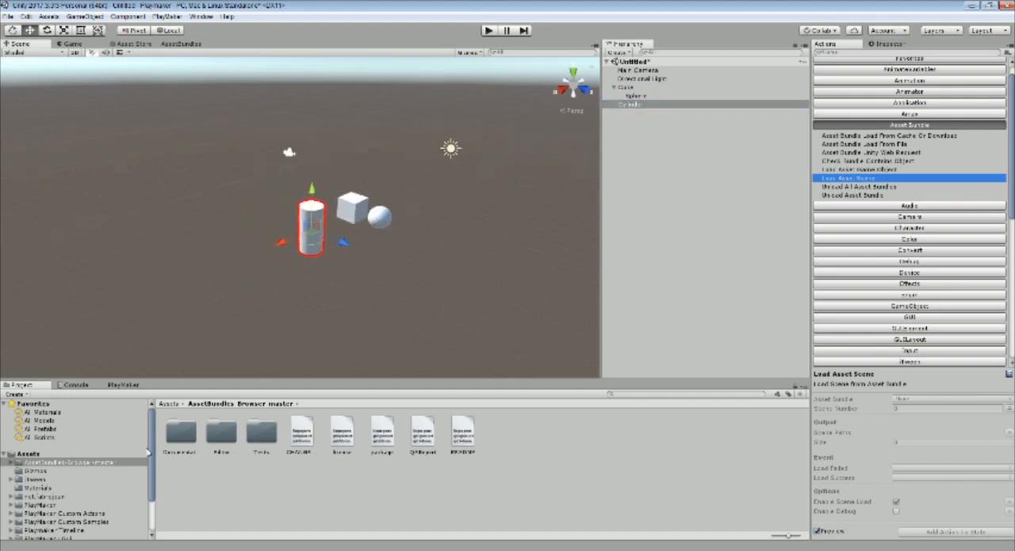
# Apply the blue material to the cylinder, the green one to the cube and the yellow one to the sphere
pyautogui.click(39, 487)
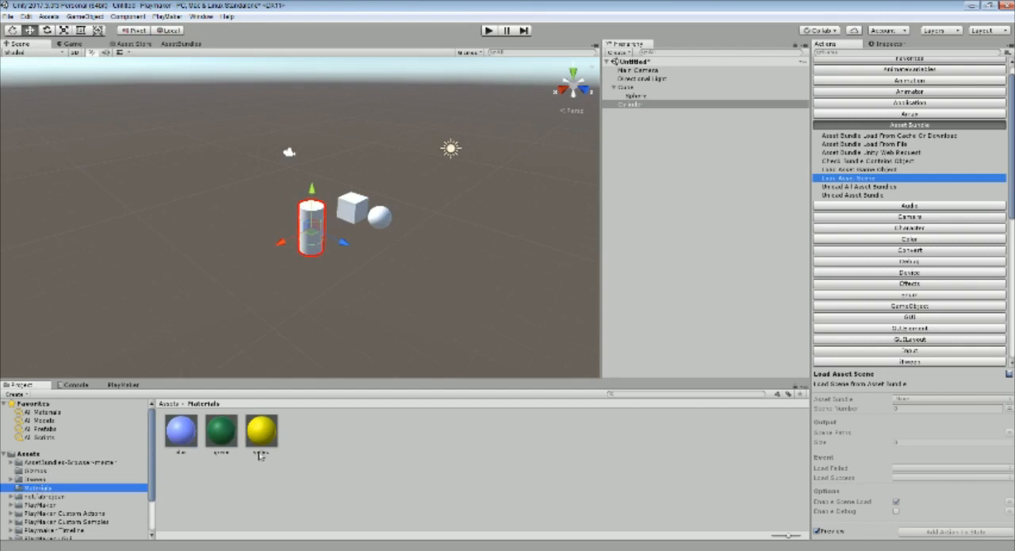
pyautogui.moveTo(183, 433); pyautogui.dragTo(310, 252)
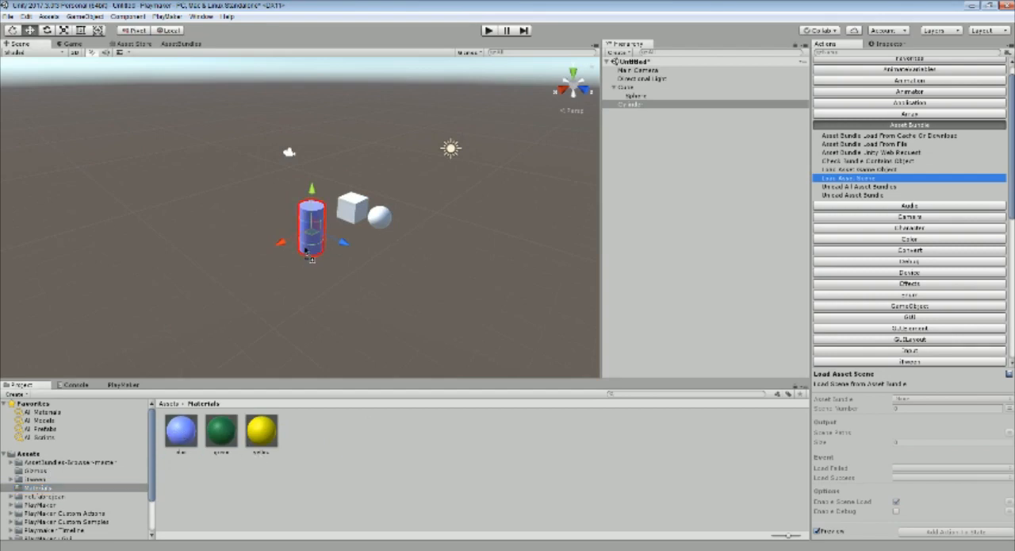
pyautogui.moveTo(220, 429); pyautogui.dragTo(352, 226)
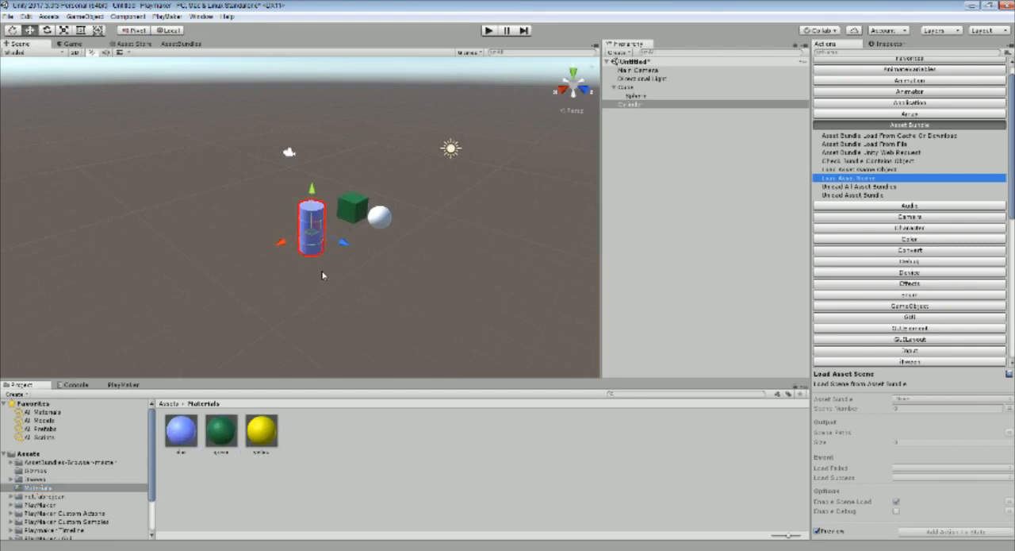
pyautogui.moveTo(261, 429); pyautogui.dragTo(381, 225)
pyautogui.click(678, 165)
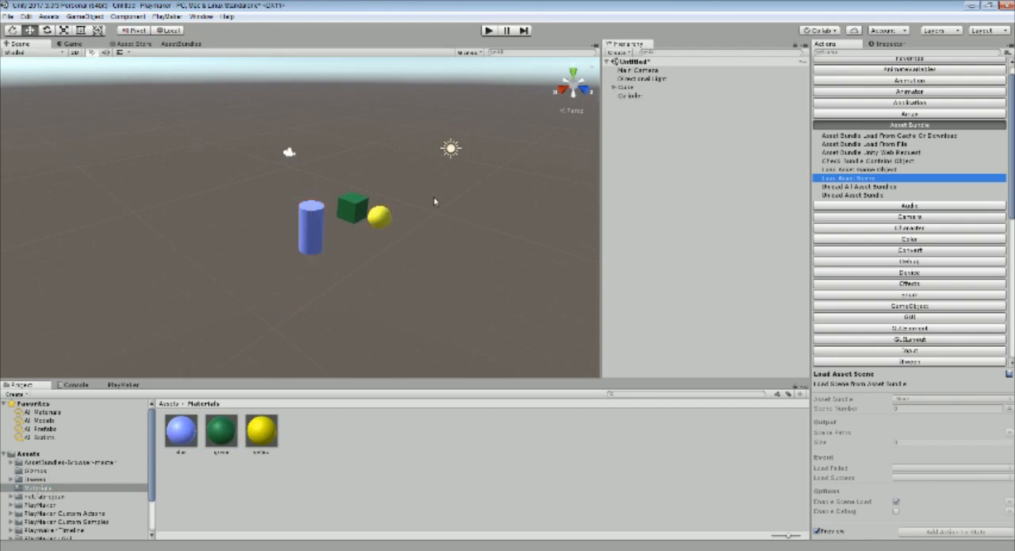
pyautogui.keyDown('alt'); pyautogui.moveTo(435, 204); pyautogui.dragTo(389, 255); pyautogui.keyUp('alt')
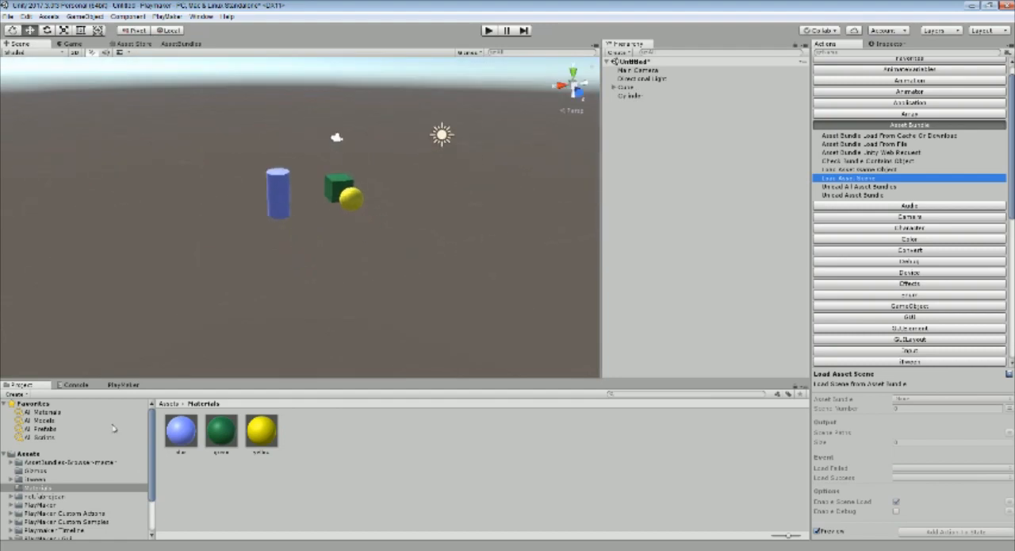
# Enlarge the Project area and create a folder named Prefabs in Assets
pyautogui.moveTo(107, 379); pyautogui.dragTo(143, 266)
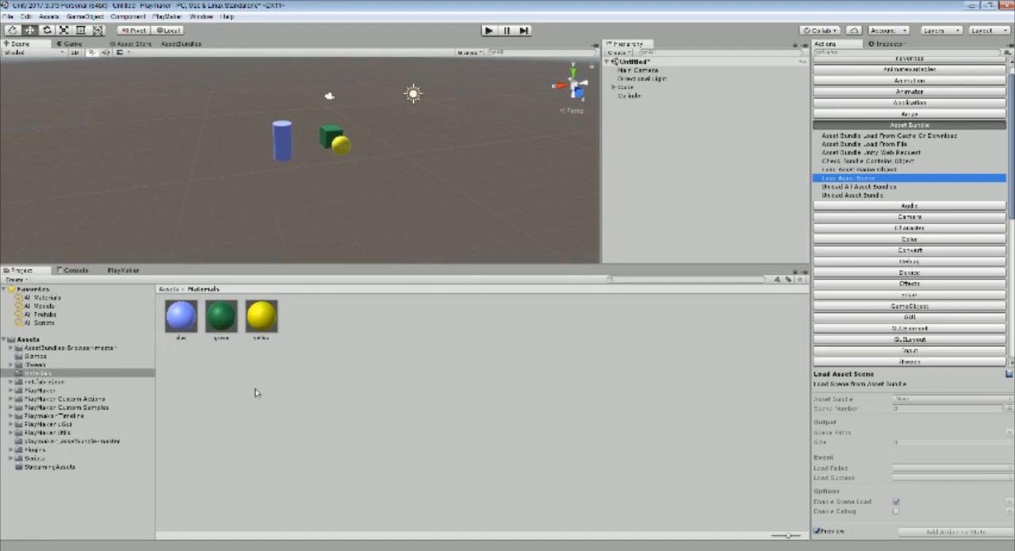
pyautogui.click(28, 339)
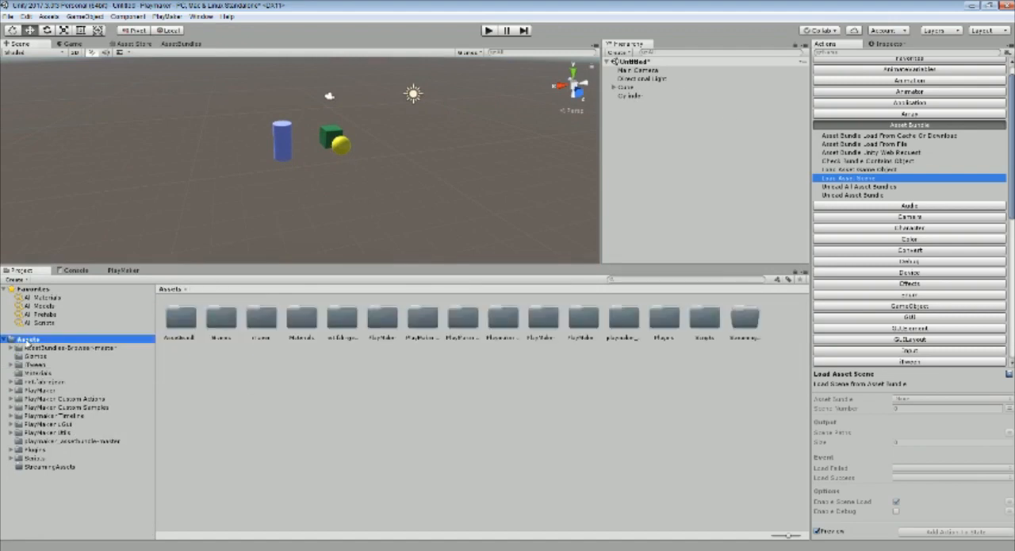
pyautogui.rightClick(180, 384)
pyautogui.moveTo(305, 150)
pyautogui.click(340, 148)
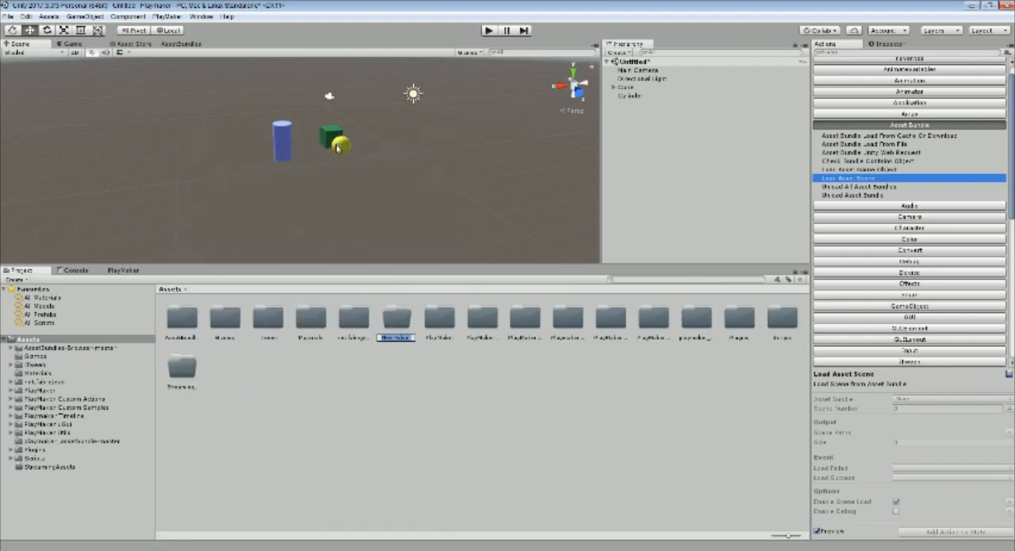
pyautogui.write('Prefabs')
pyautogui.press('Return')
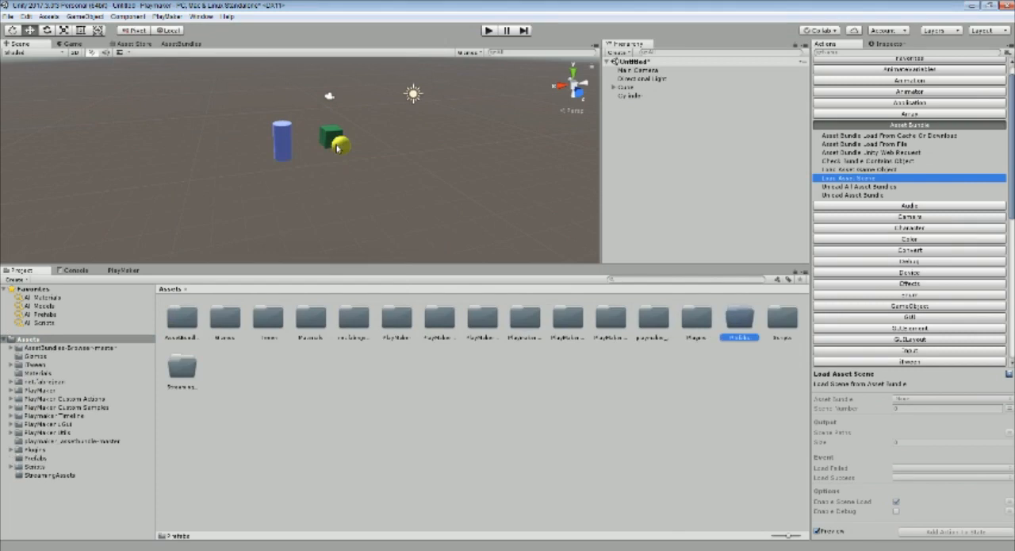
# Create prefabs of the cube with its child sphere and of the cylinder inside the Prefabs folder
pyautogui.doubleClick(742, 322)
pyautogui.moveTo(629, 87); pyautogui.dragTo(283, 357)
pyautogui.click(627, 97)
pyautogui.moveTo(627, 98); pyautogui.dragTo(330, 365)
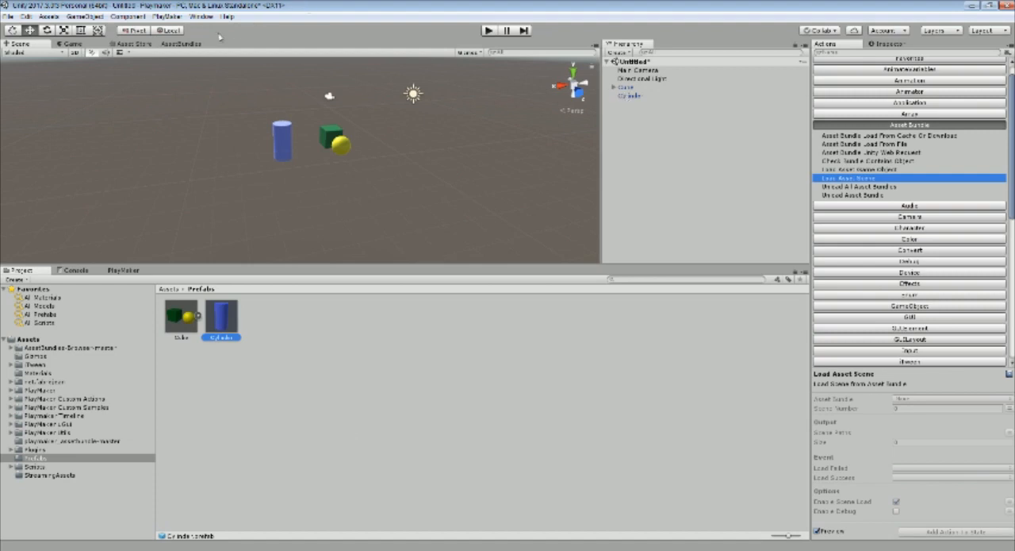
# Rename the Prefabs folder as PrefabsTwo
pyautogui.click(37, 459)
pyautogui.click(41, 458)
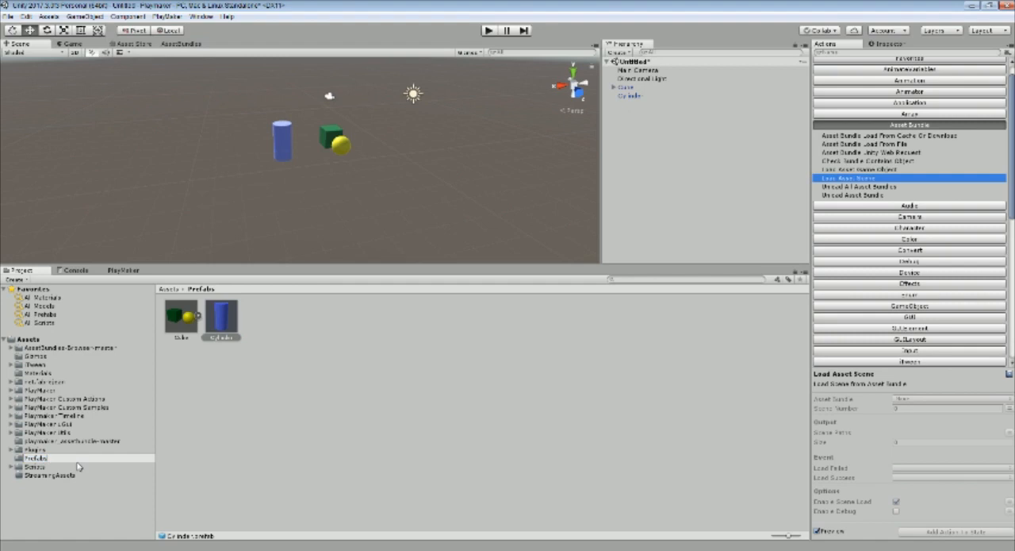
pyautogui.write('Two')
pyautogui.press('Return')
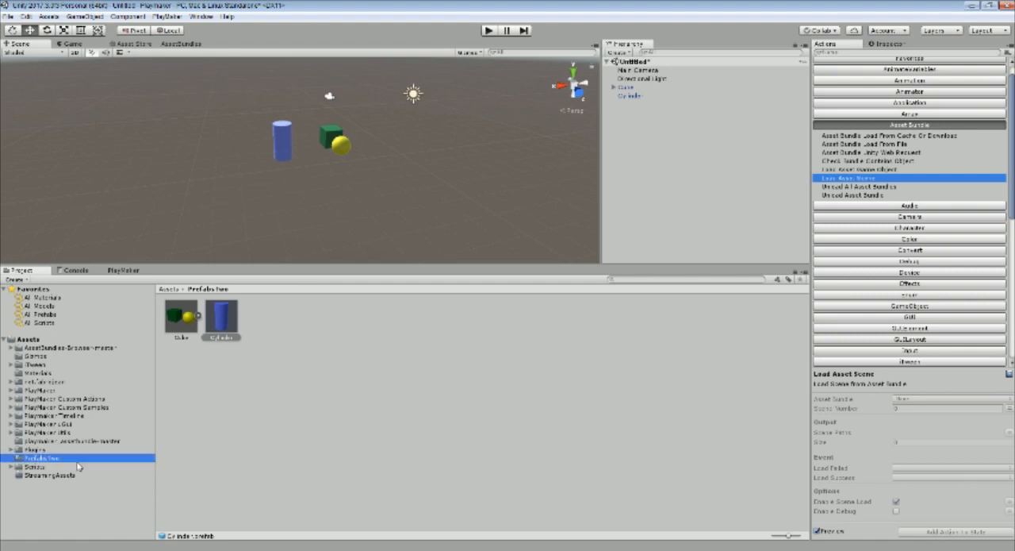
# Create a new asset bundle from the PrefabsTwo folder in the AssetBundle Browser's configuration
pyautogui.click(181, 45)
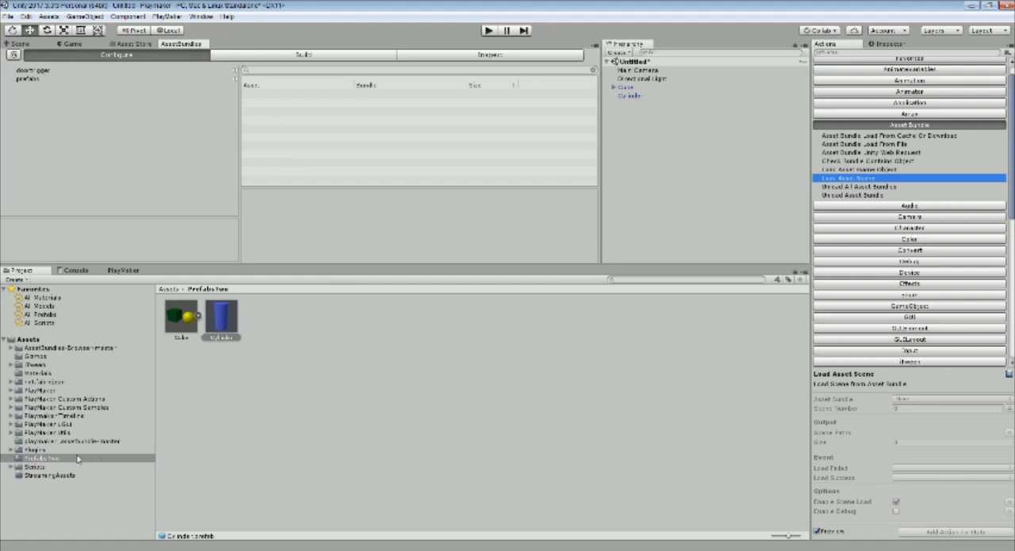
pyautogui.click(22, 460)
pyautogui.moveTo(22, 460); pyautogui.dragTo(54, 132)
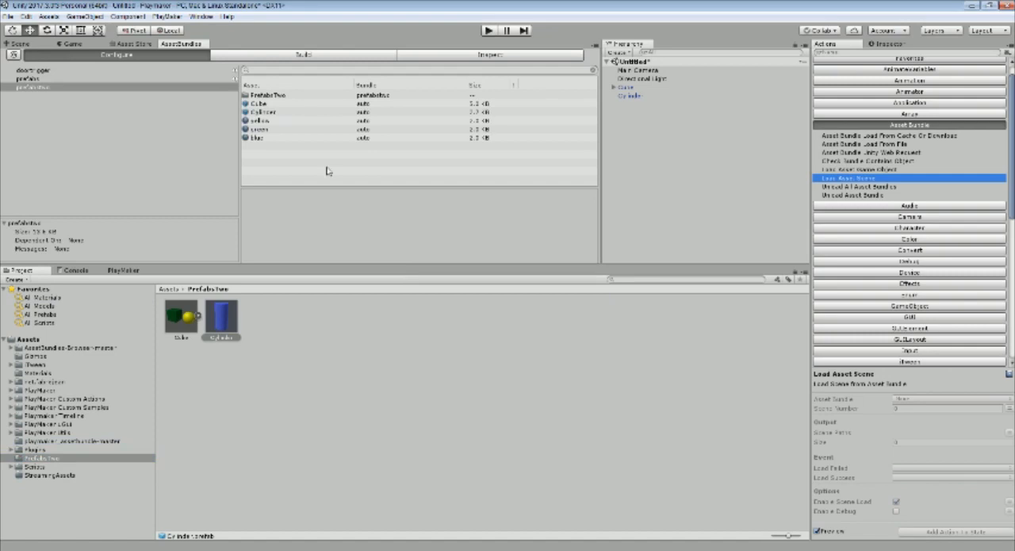
# Review the assets in the prefabstwo bundle: the PrefabsTwo folder, the Cube and Cylinder prefabs, and the yellow, green and blue materials
pyautogui.click(278, 96)
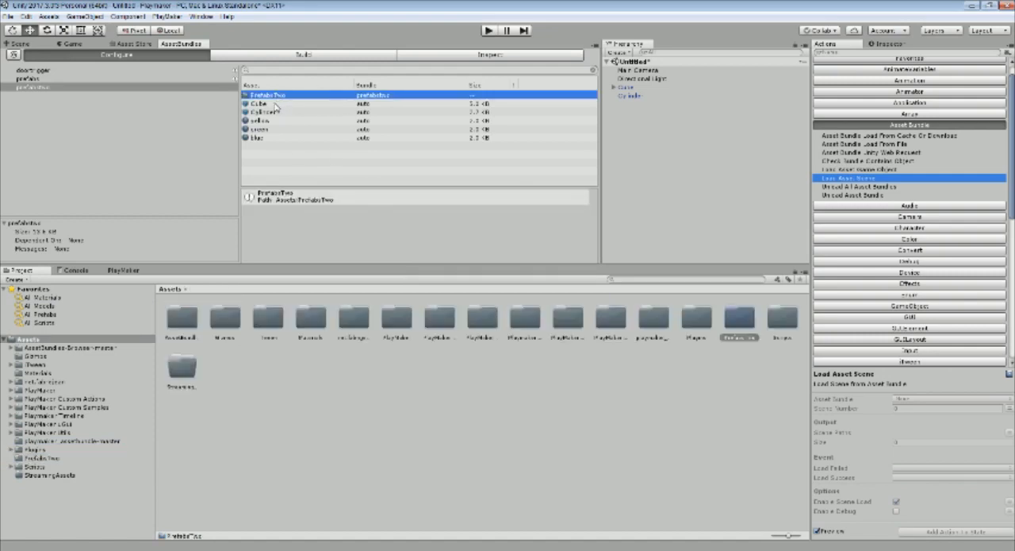
pyautogui.click(275, 104)
pyautogui.click(281, 114)
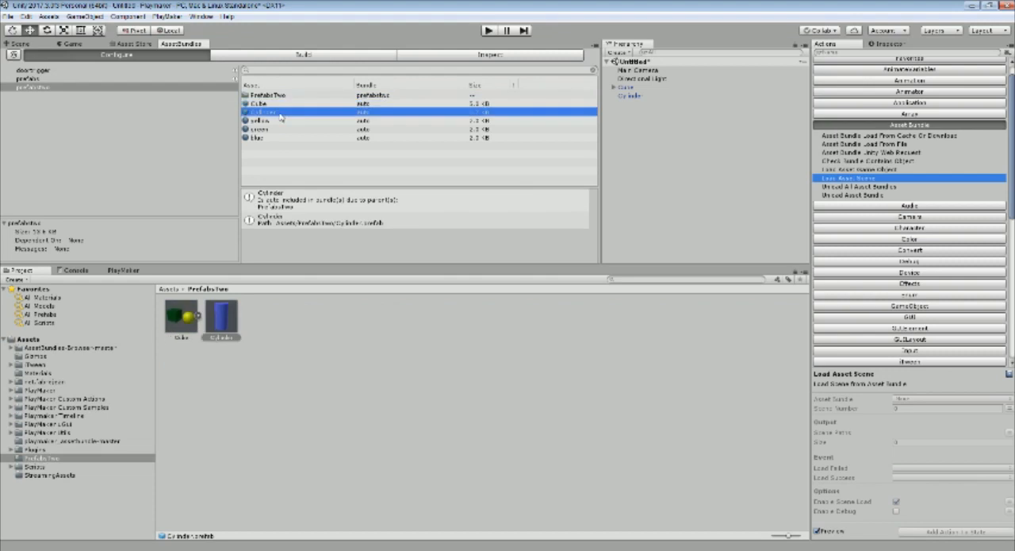
pyautogui.click(276, 104)
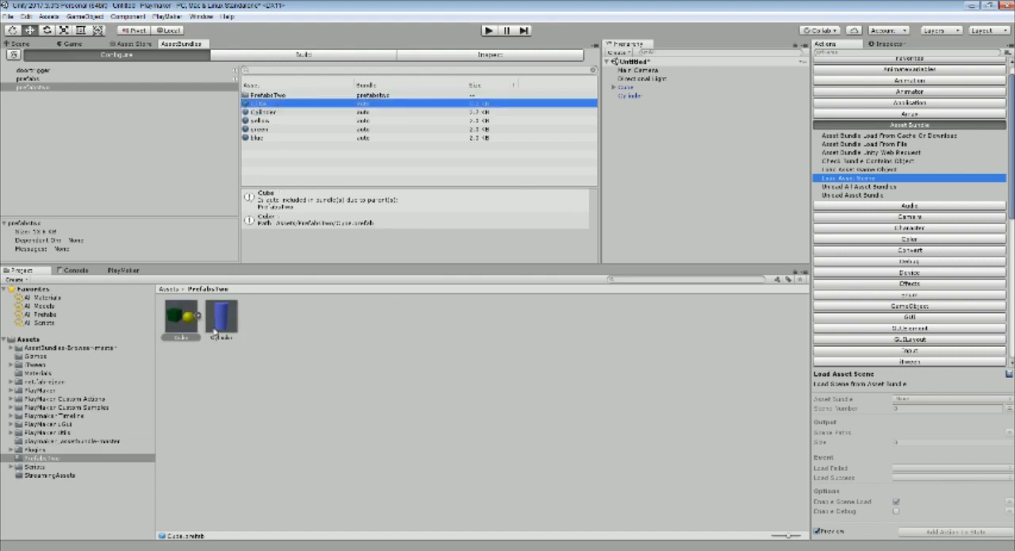
pyautogui.click(276, 111)
pyautogui.click(271, 121)
pyautogui.click(269, 129)
pyautogui.click(268, 138)
pyautogui.click(269, 130)
pyautogui.click(271, 121)
pyautogui.click(274, 112)
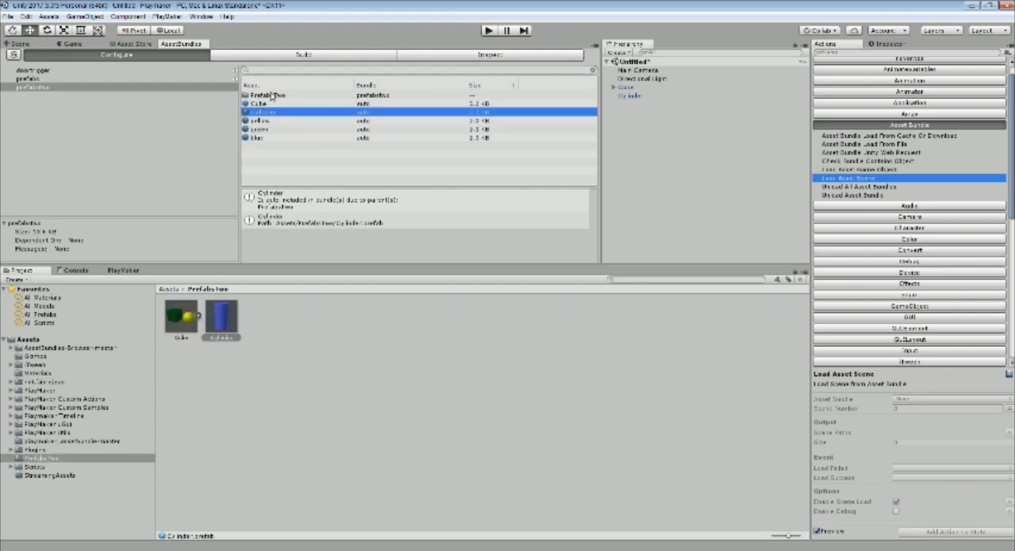
pyautogui.click(146, 81)
pyautogui.click(25, 88)
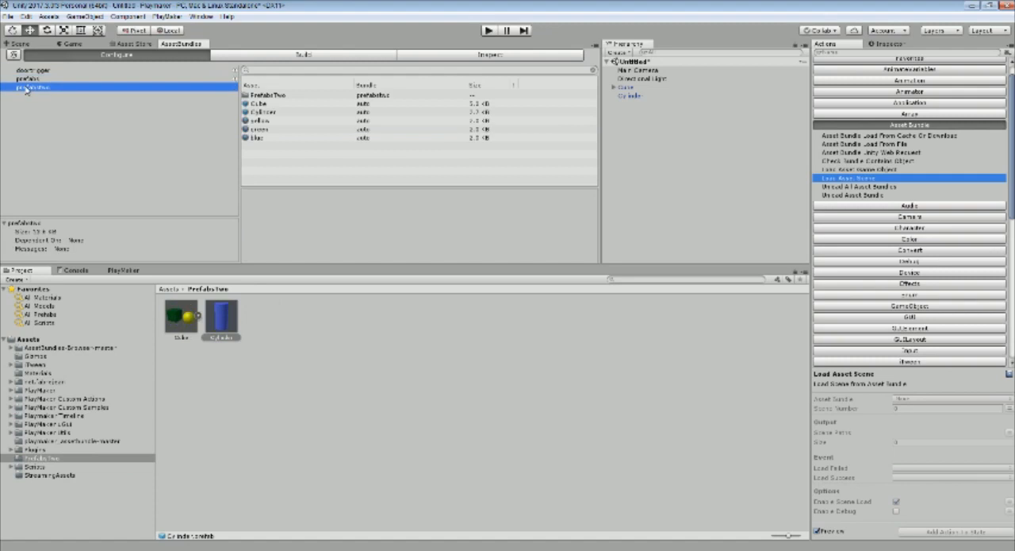
# Open the AssetBundle build setup and choose Standalone Windows as the build target
pyautogui.click(311, 56)
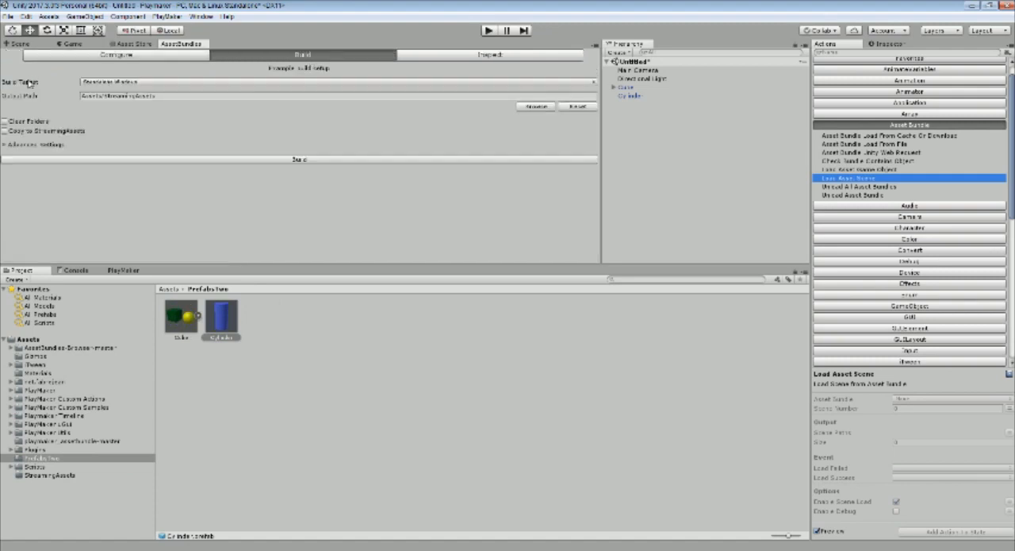
pyautogui.click(125, 82)
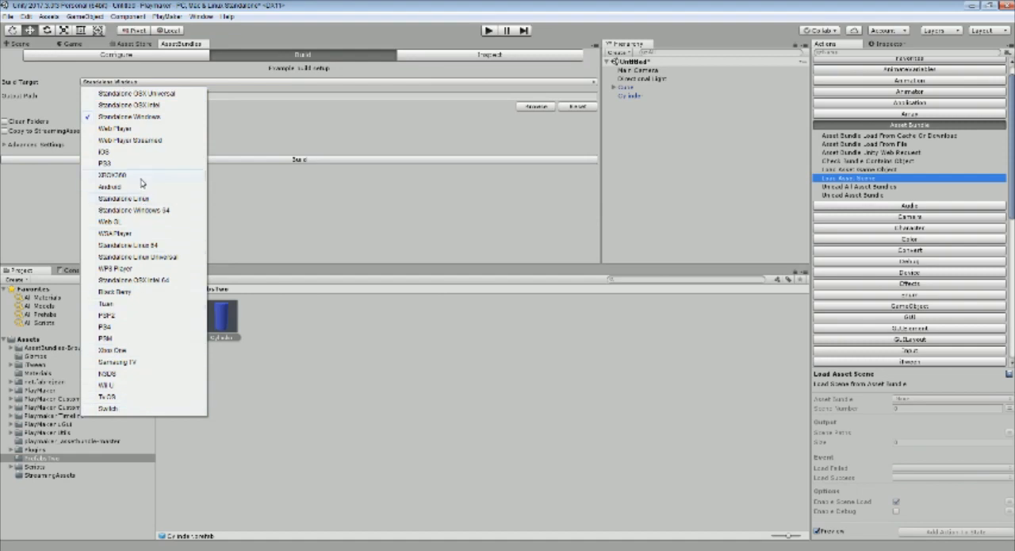
pyautogui.click(118, 117)
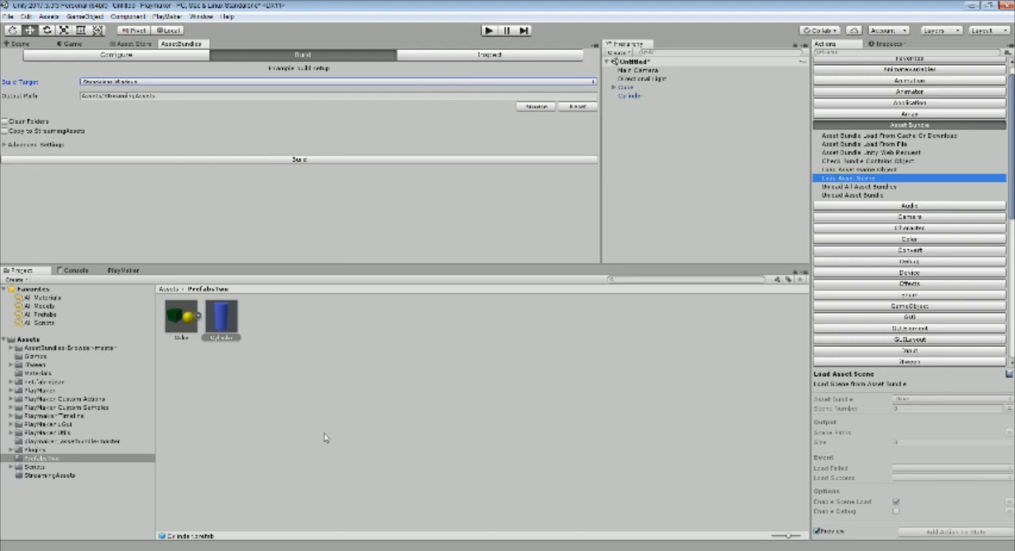
# Check the StreamingAssets output folder and advanced settings, and build the asset bundle into Assets/StreamingAssets
pyautogui.click(40, 475)
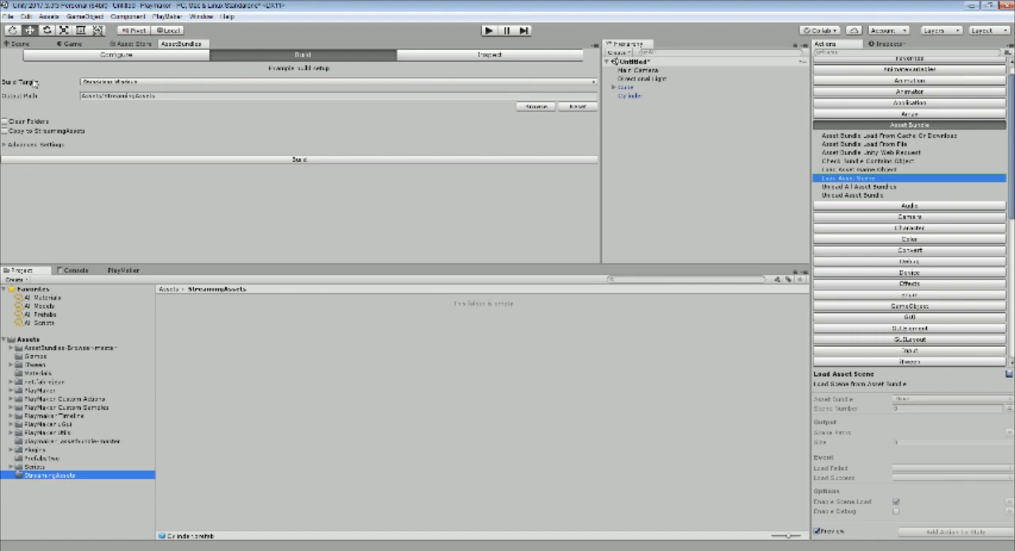
pyautogui.click(526, 107)
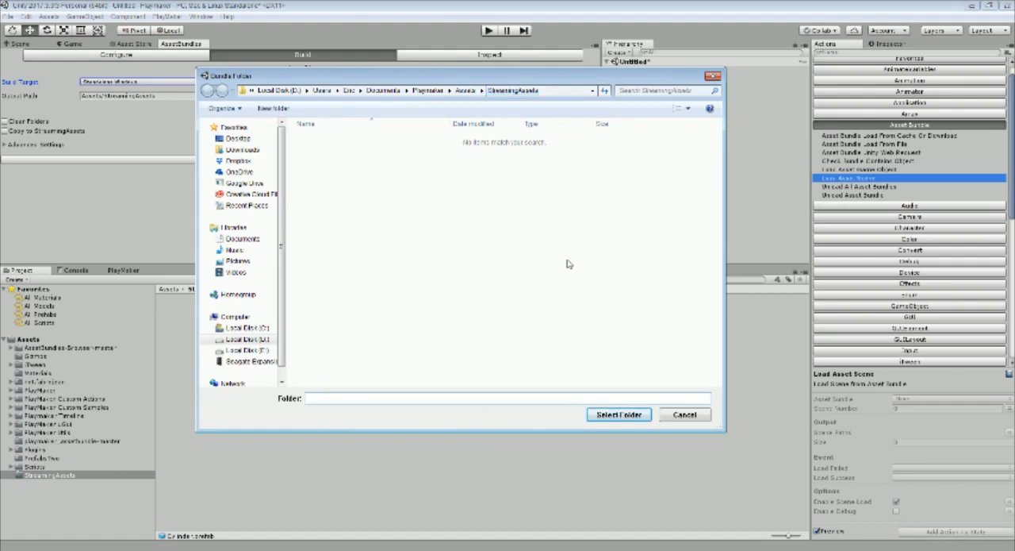
pyautogui.click(674, 415)
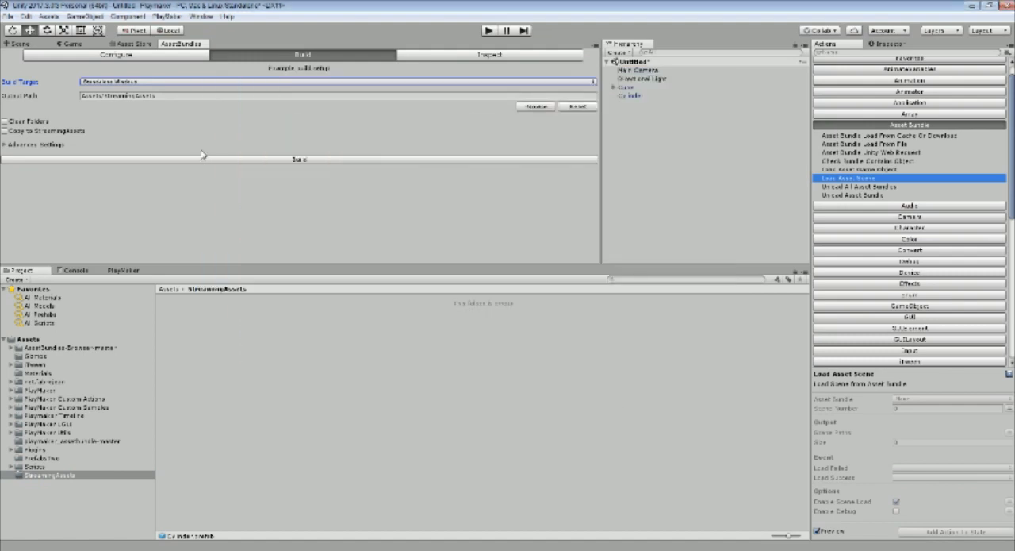
pyautogui.click(4, 146)
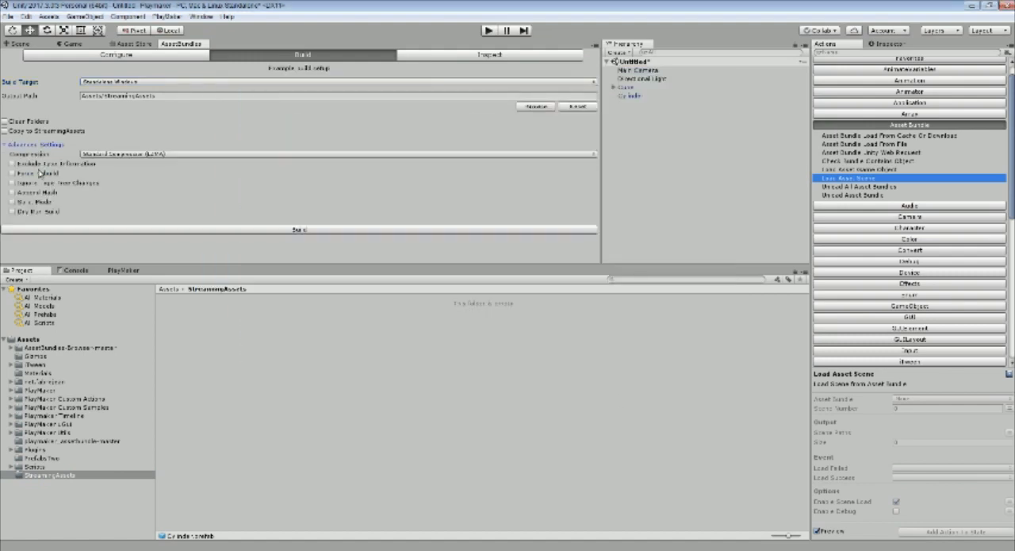
pyautogui.click(5, 147)
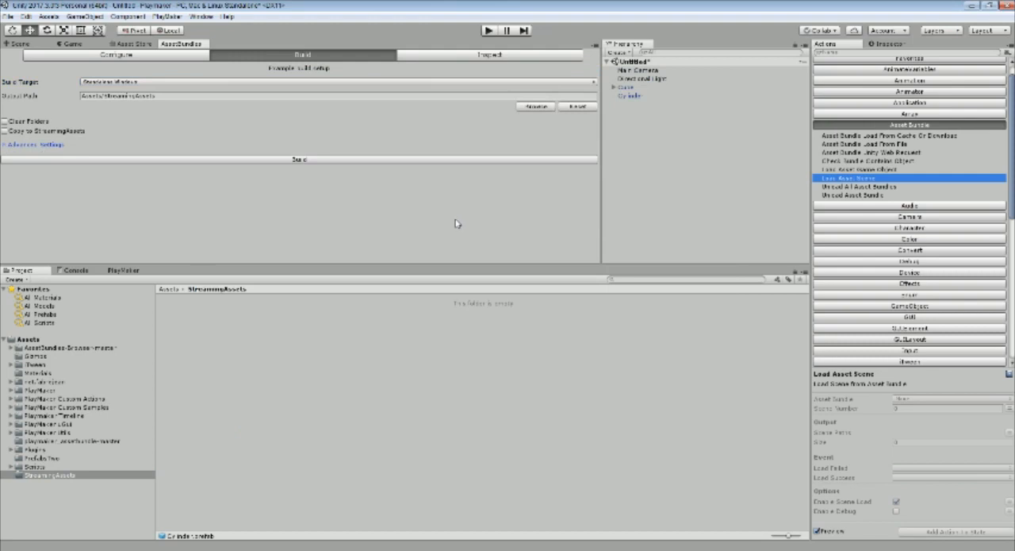
pyautogui.click(305, 159)
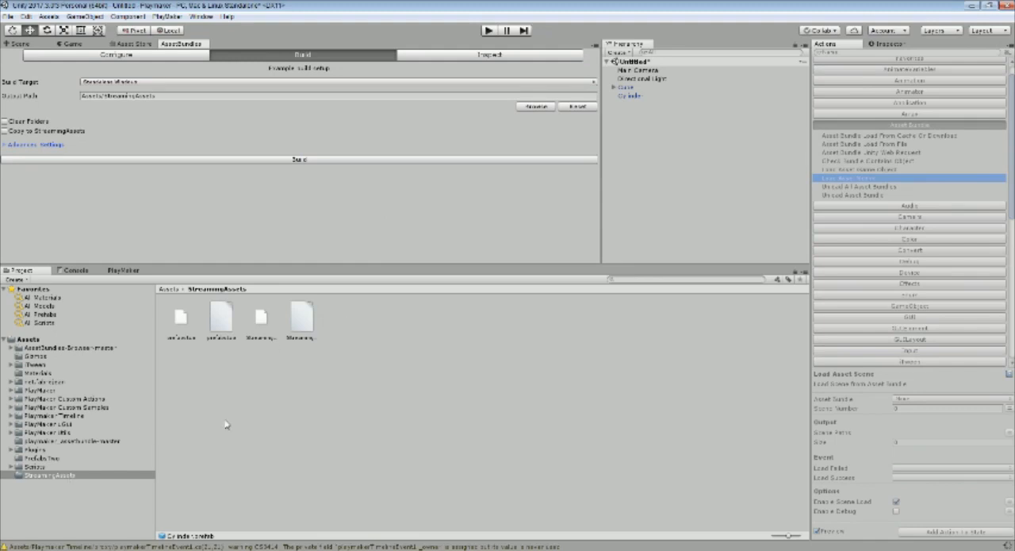
# Delete the generated StreamingAssets bundle file and its manifest from the StreamingAssets folder
pyautogui.click(306, 326)
pyautogui.click(269, 328)
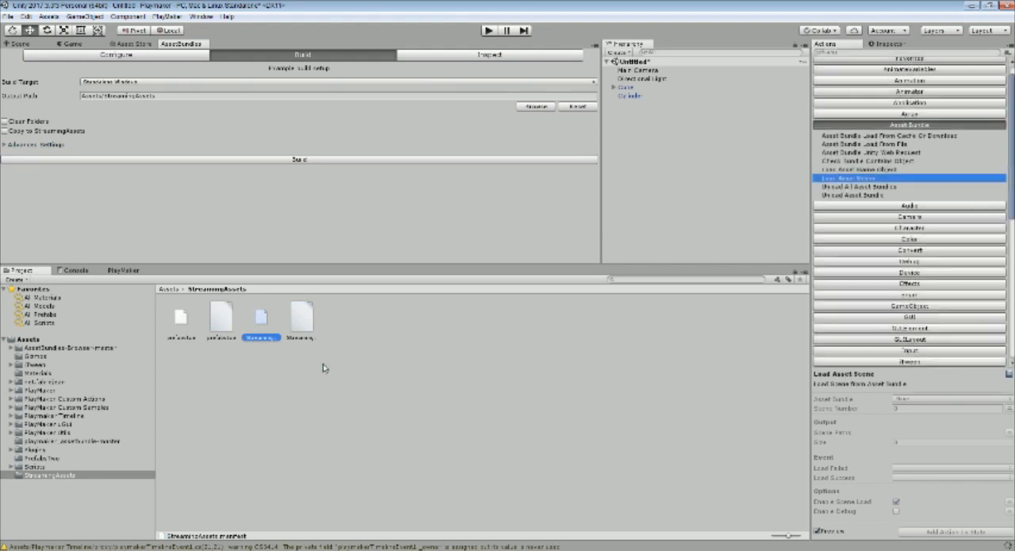
pyautogui.click(294, 332)
pyautogui.keyDown('ctrl'); pyautogui.click(260, 321); pyautogui.keyUp('ctrl')
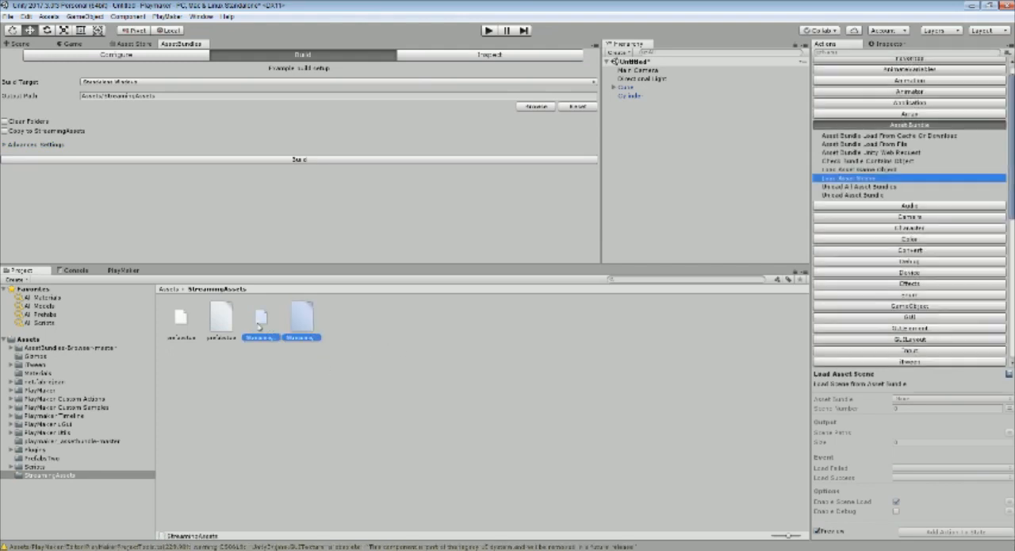
pyautogui.press('Delete')
pyautogui.press('Return')
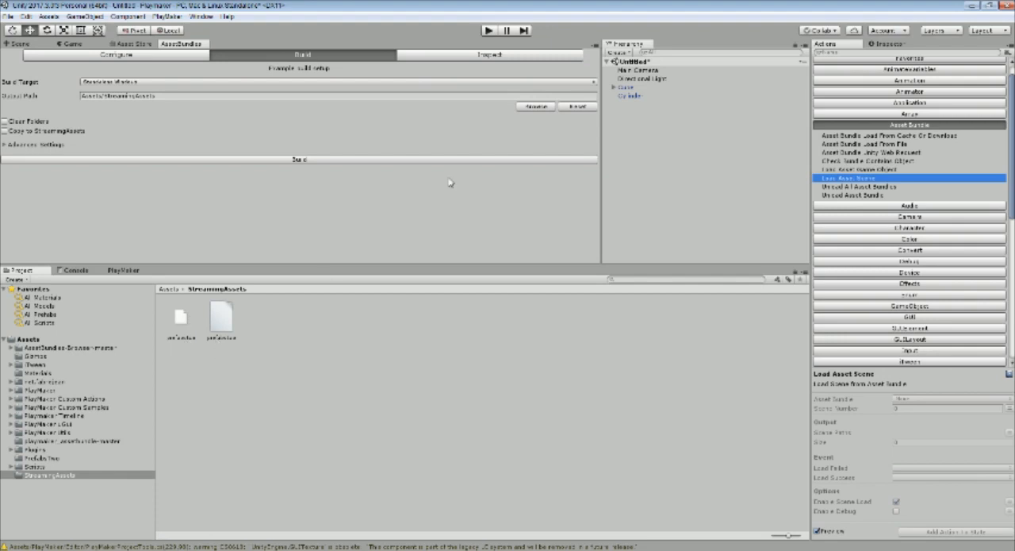
# Inspect the built bundles under Assets/StreamingAssets and refresh the bundle list
pyautogui.click(464, 55)
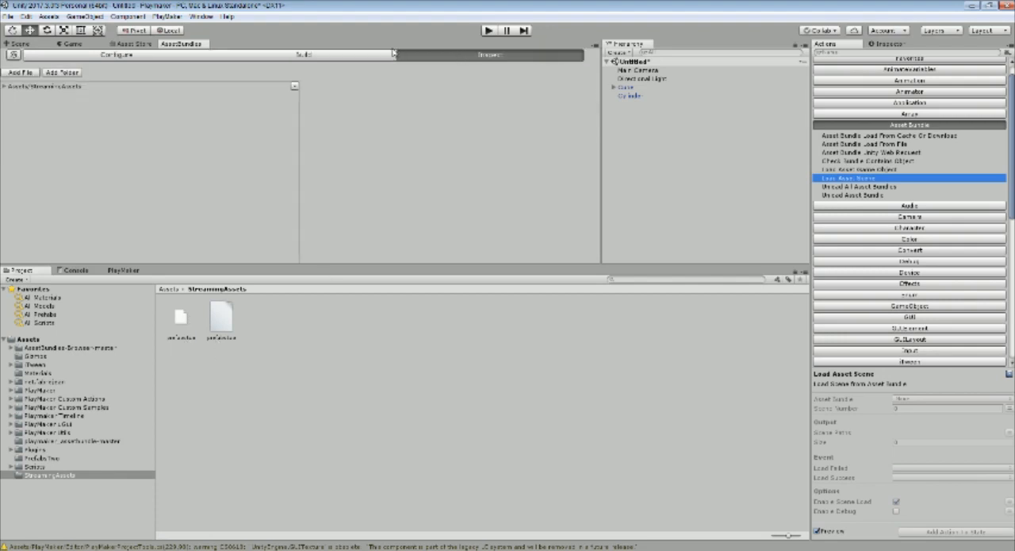
pyautogui.click(4, 86)
pyautogui.click(62, 73)
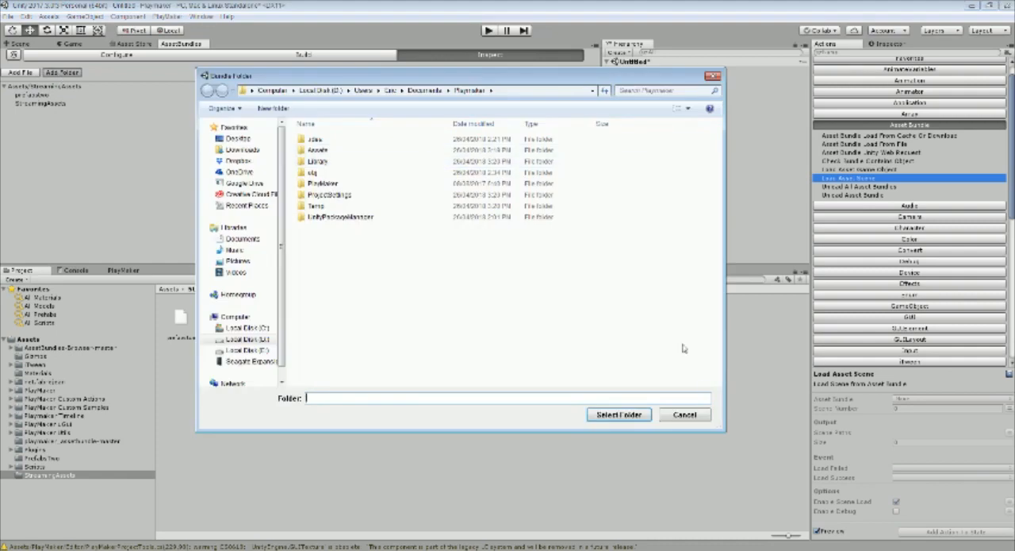
pyautogui.click(689, 416)
pyautogui.click(14, 55)
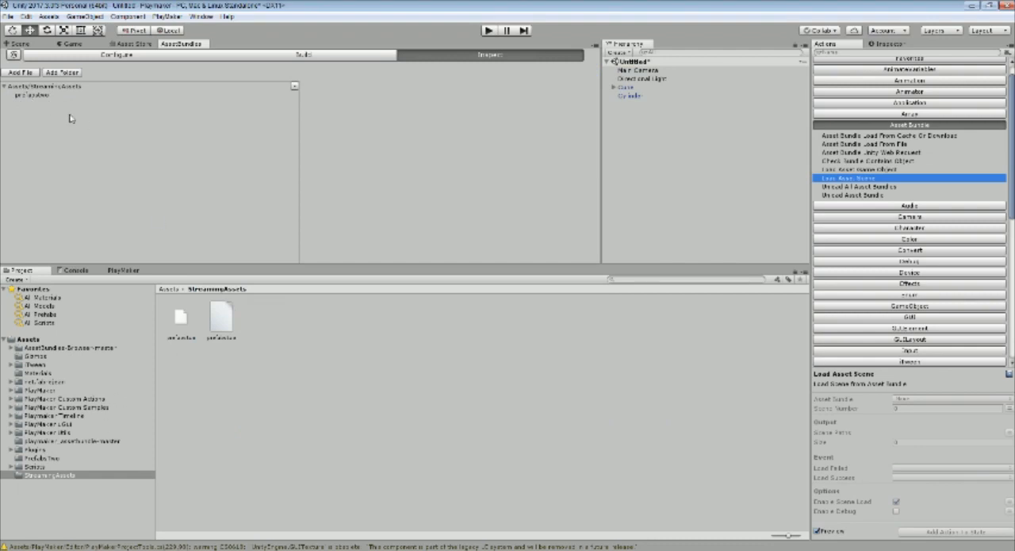
# Examine the built prefabstwo bundle's source asset paths, advanced data and preload table
pyautogui.click(30, 96)
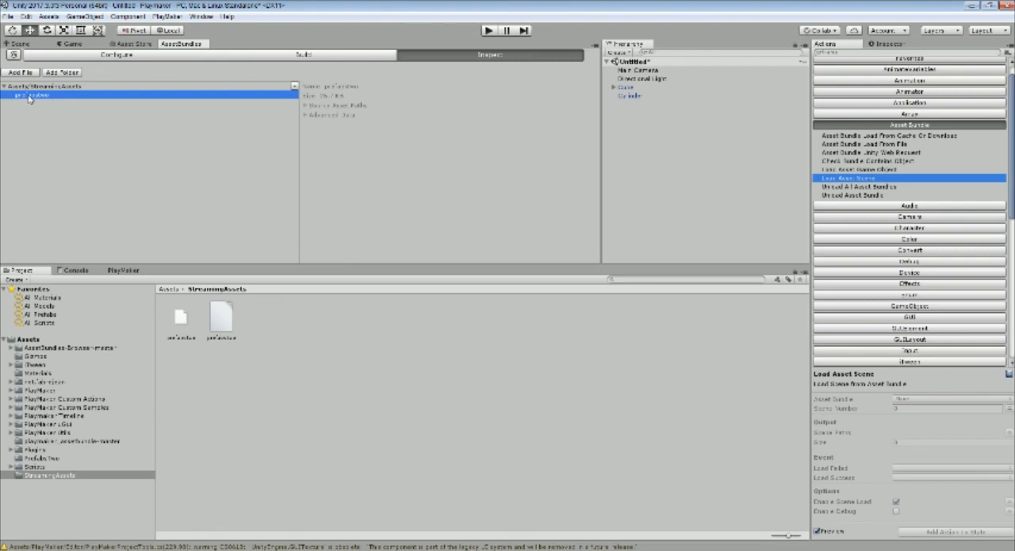
pyautogui.click(305, 106)
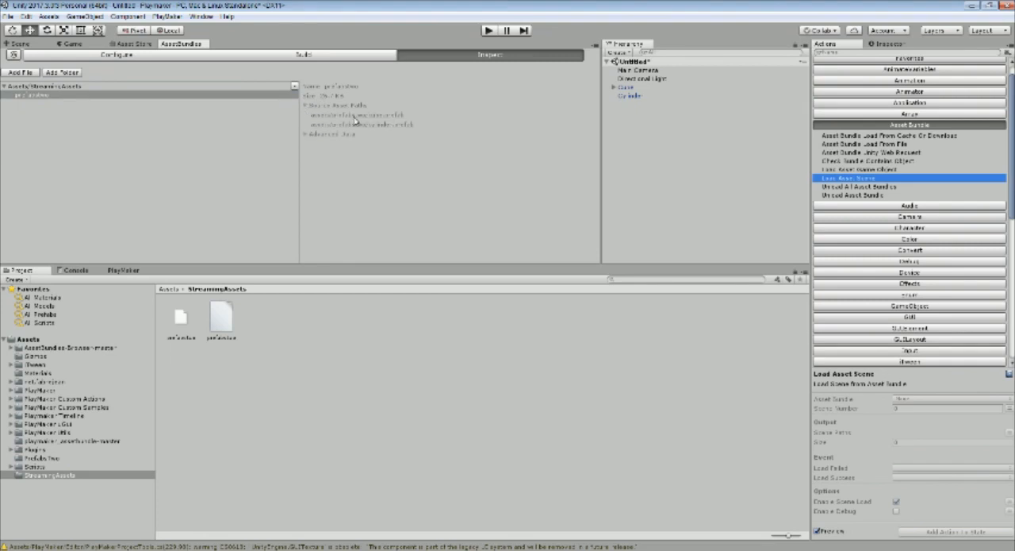
pyautogui.click(306, 135)
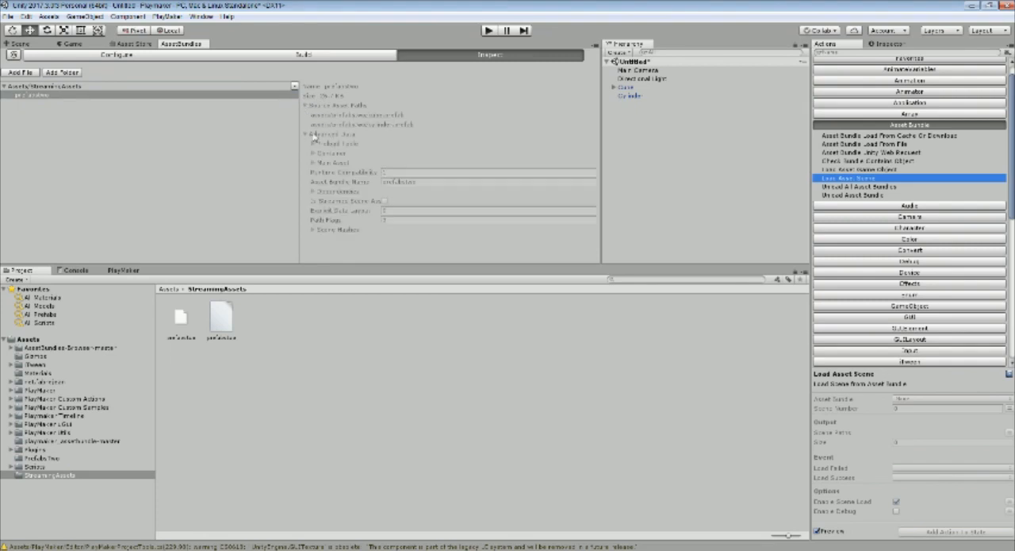
pyautogui.click(315, 144)
pyautogui.scroll(-2, 369, 145)
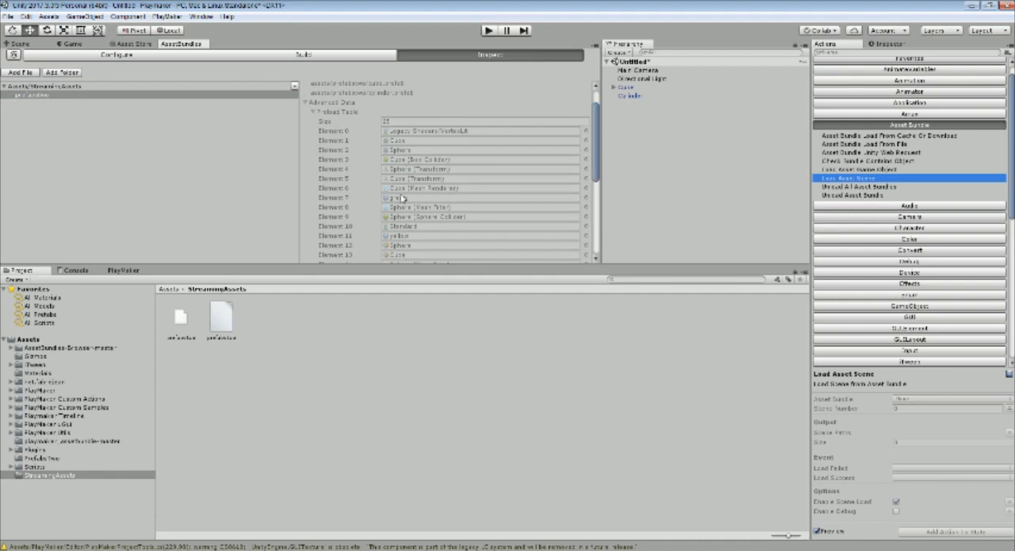
pyautogui.scroll(-12, 403, 197)
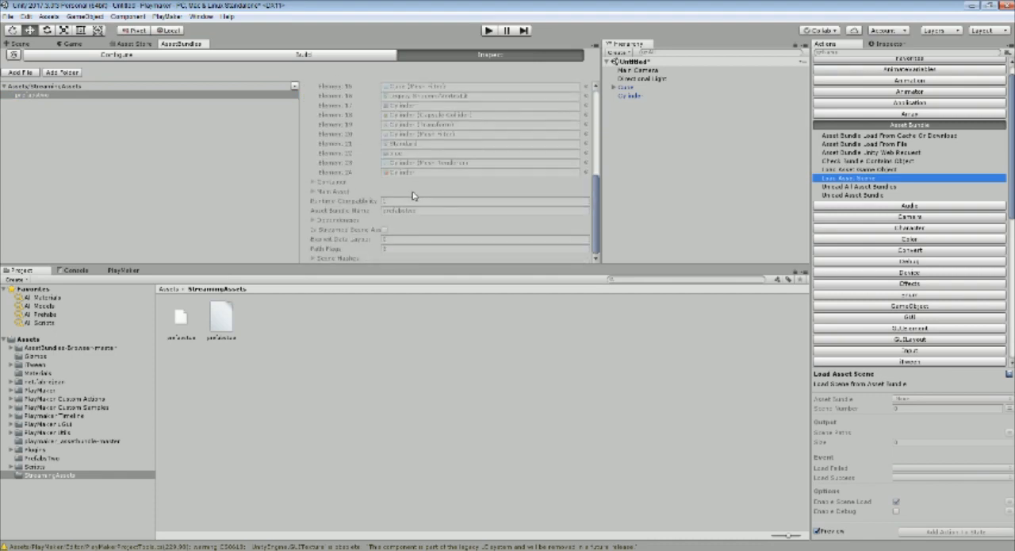
pyautogui.scroll(14, 416, 199)
pyautogui.click(312, 144)
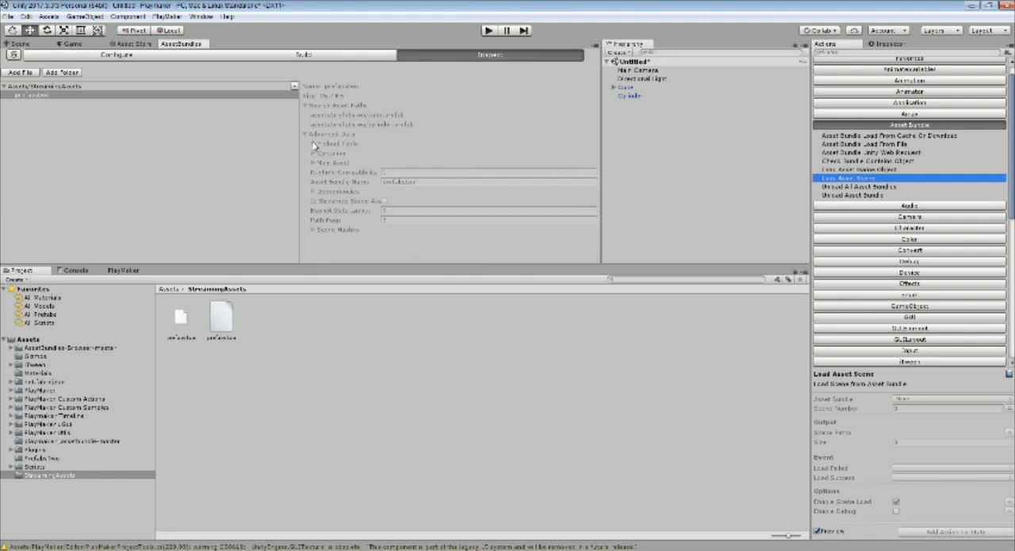
pyautogui.click(305, 136)
pyautogui.click(305, 105)
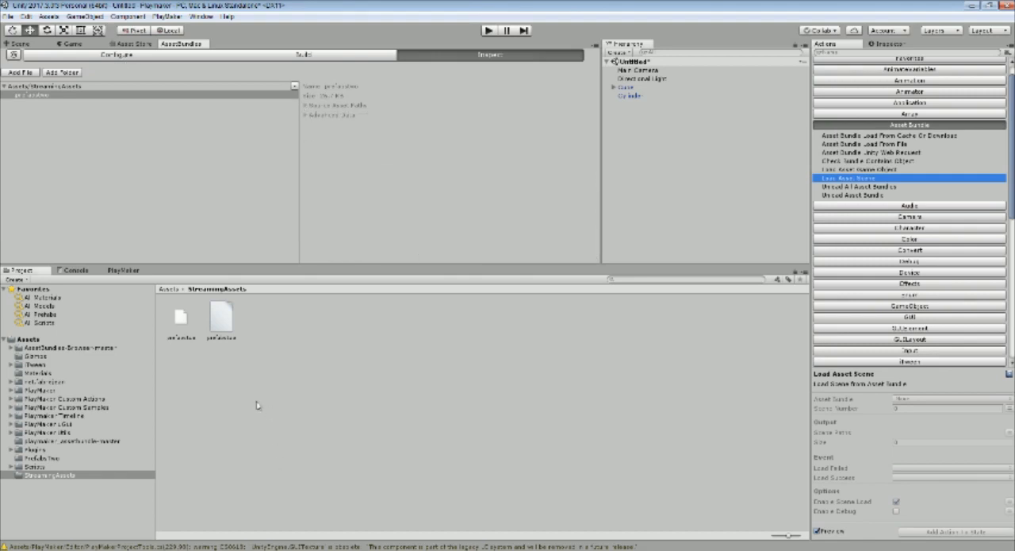
# Show the Game view and delete the Cube and Cylinder objects from the scene
pyautogui.click(67, 44)
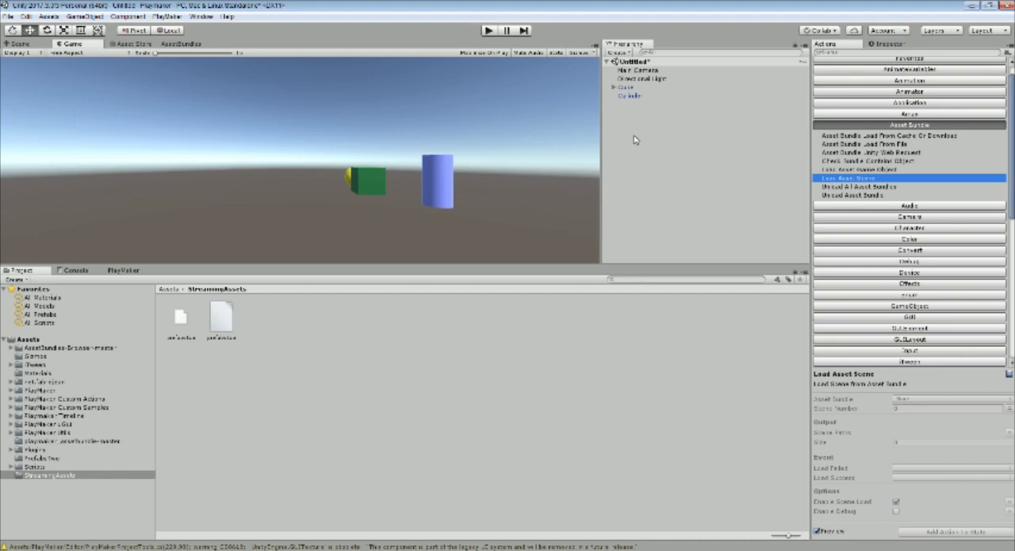
pyautogui.click(634, 95)
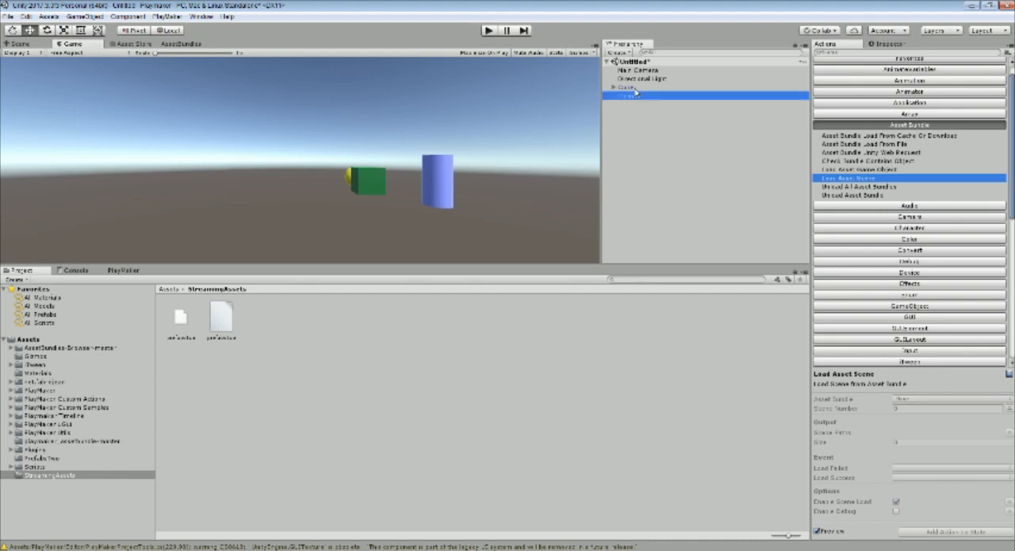
pyautogui.keyDown('ctrl'); pyautogui.click(635, 89); pyautogui.keyUp('ctrl')
pyautogui.press('Delete')
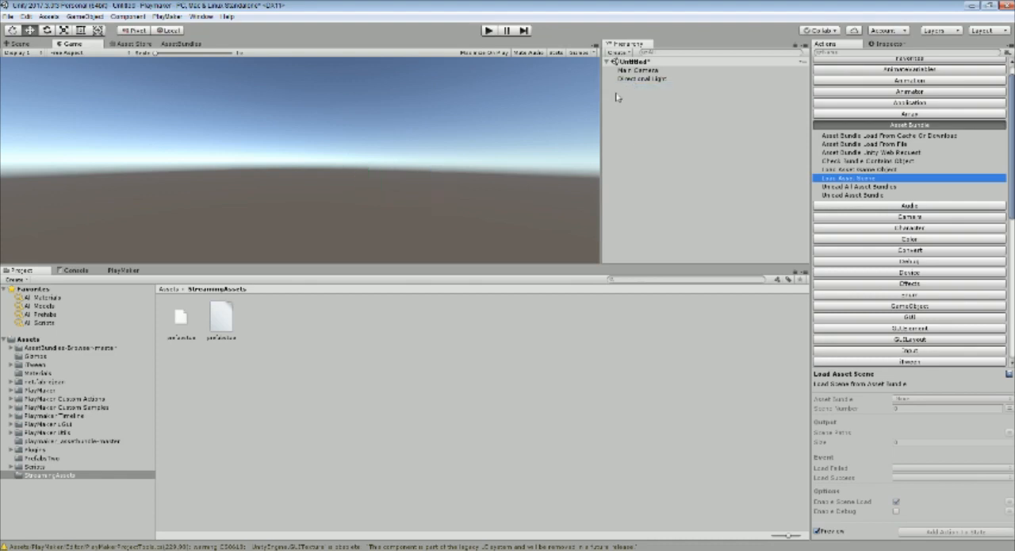
# Delete the PrefabsTwo folder from the project's Assets
pyautogui.click(51, 459)
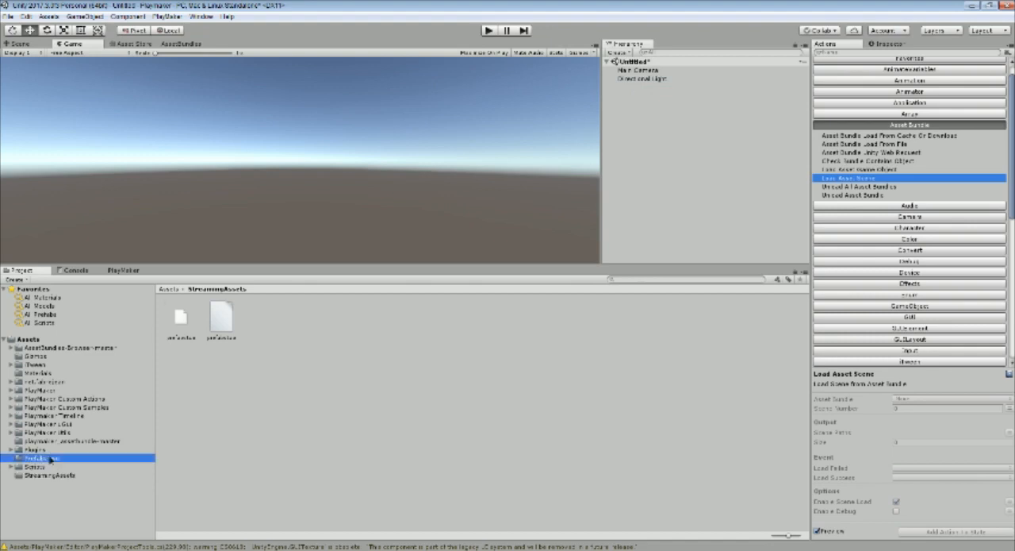
pyautogui.press('Delete')
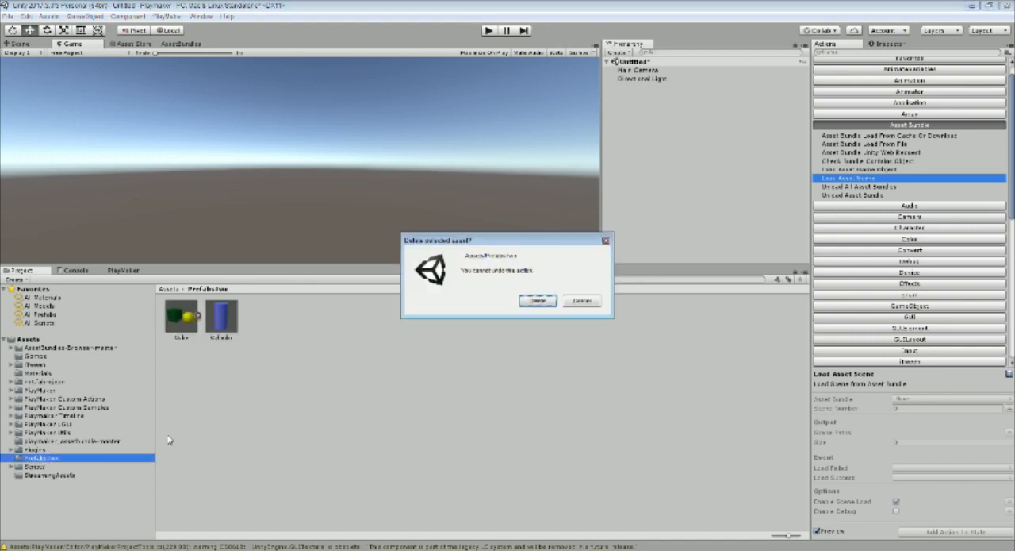
pyautogui.click(538, 300)
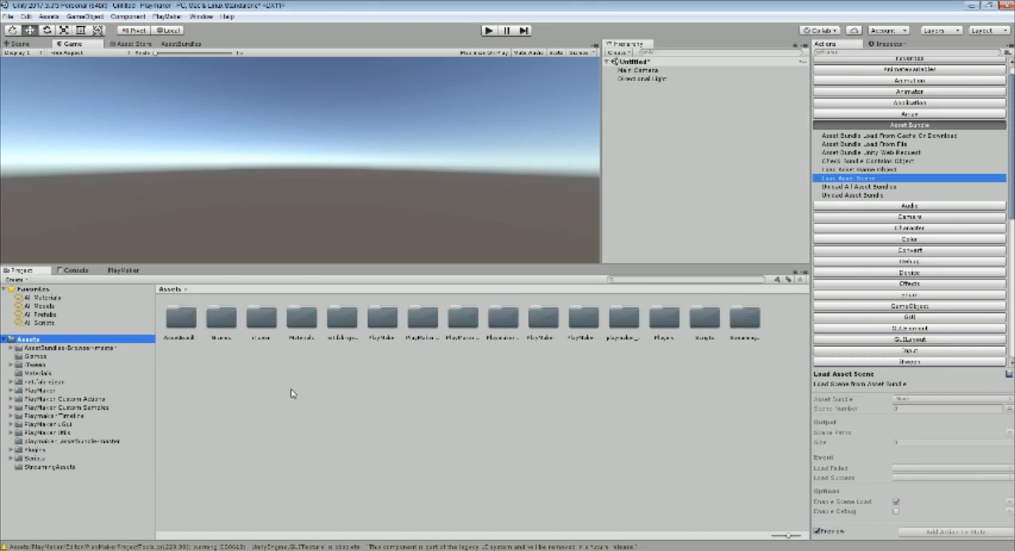
# Add two capsules to the untitled scene
pyautogui.moveTo(278, 261); pyautogui.dragTo(281, 316)
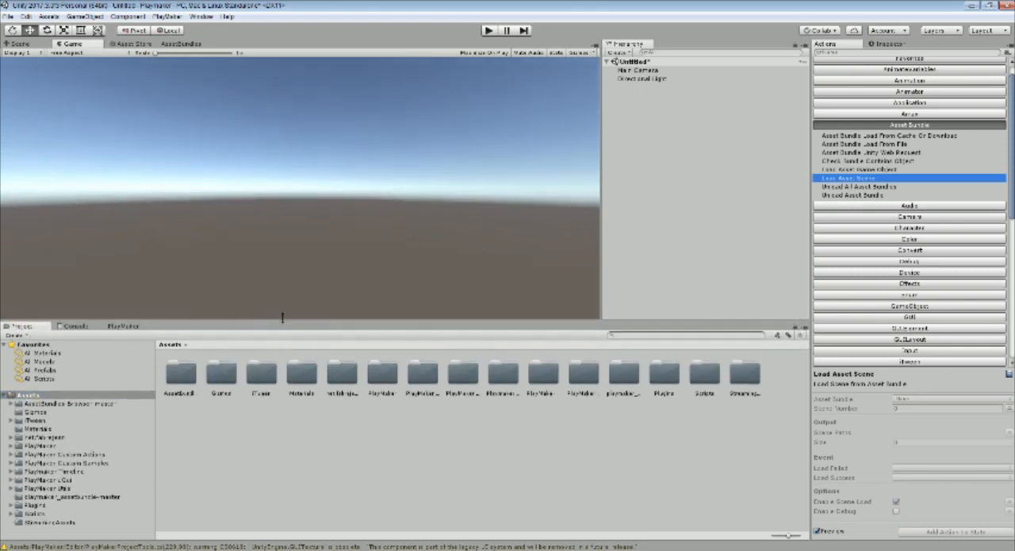
pyautogui.rightClick(652, 158)
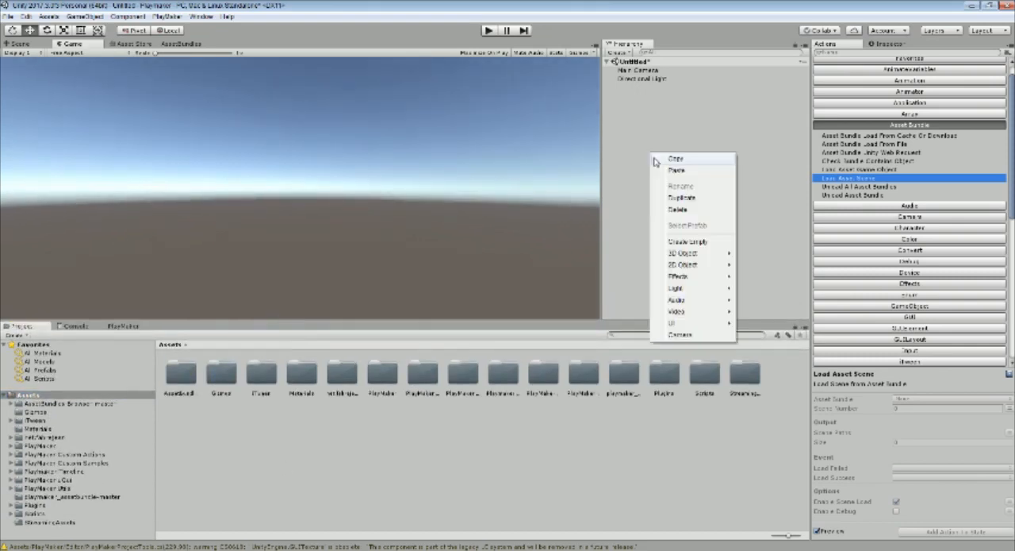
pyautogui.moveTo(716, 261)
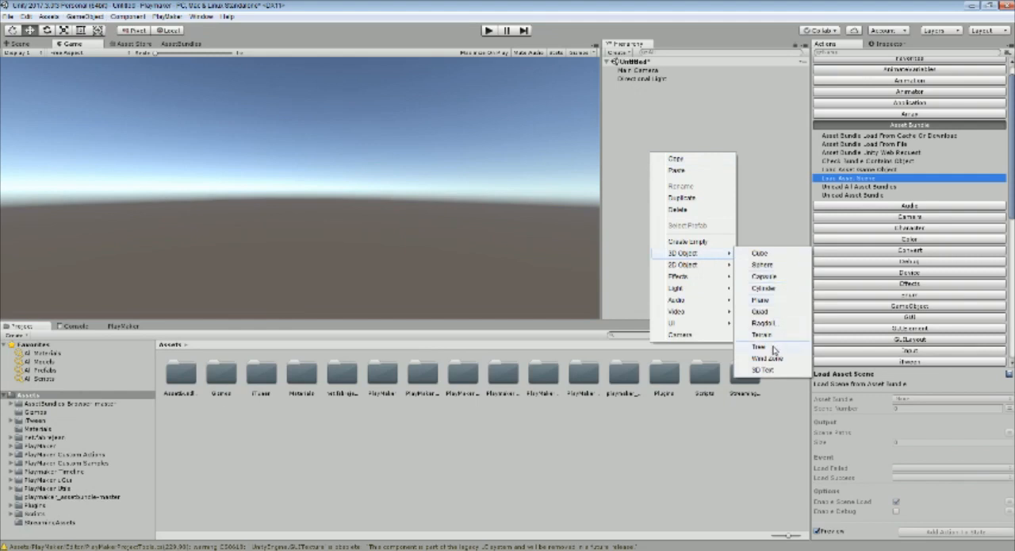
pyautogui.click(766, 276)
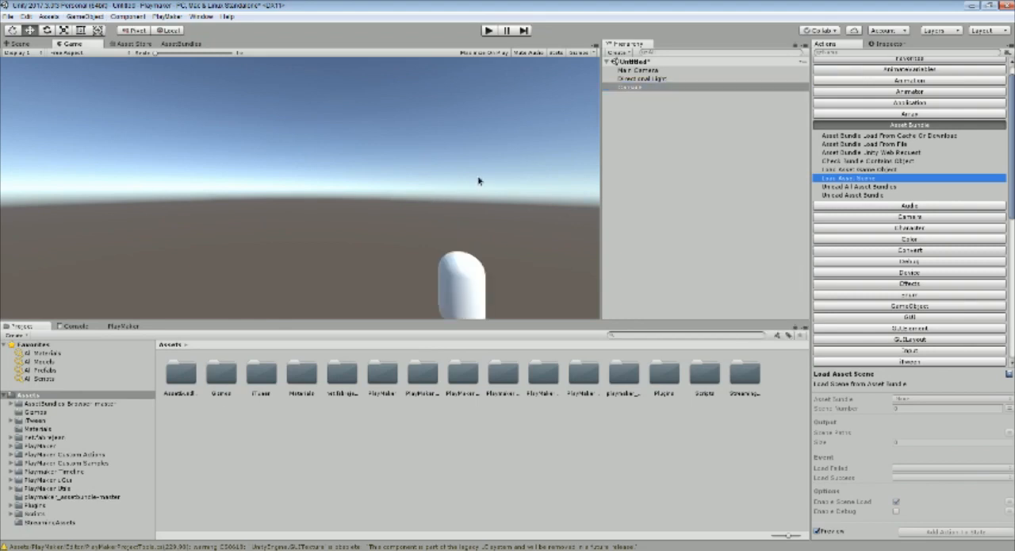
pyautogui.click(648, 168)
pyautogui.rightClick(655, 137)
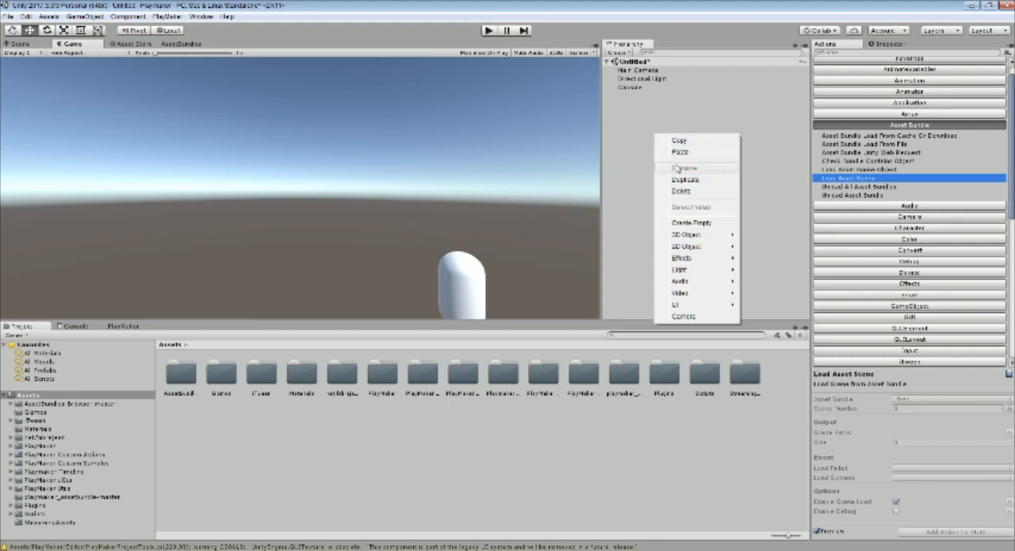
pyautogui.moveTo(710, 239)
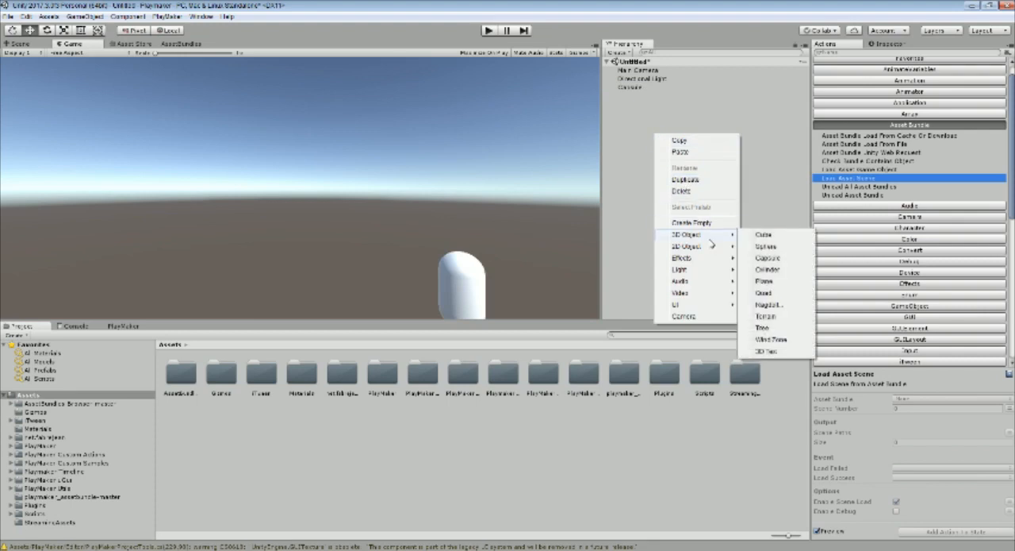
pyautogui.click(768, 259)
# Move the second capsule away from the first in the Scene view and apply the green material to both capsules
pyautogui.click(26, 45)
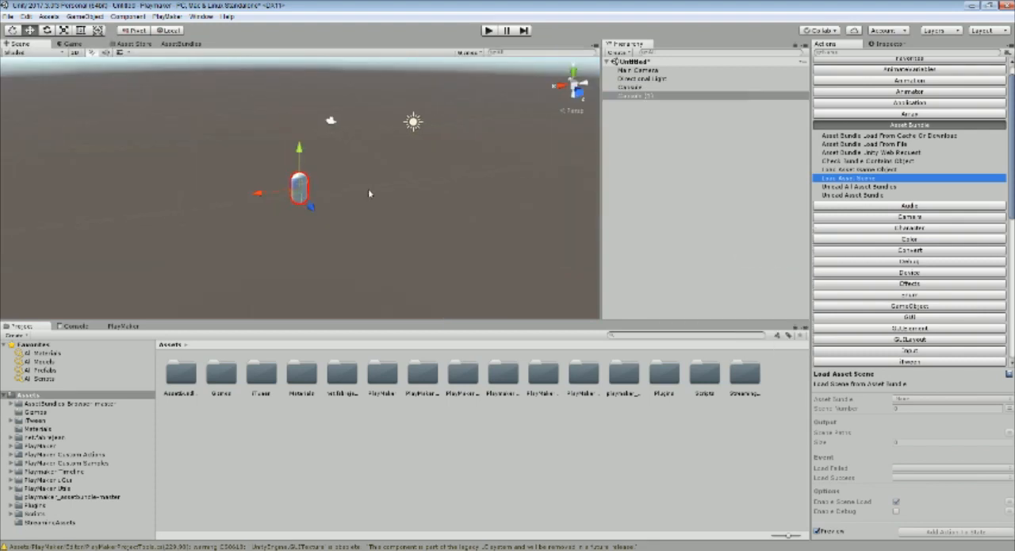
pyautogui.moveTo(261, 204); pyautogui.dragTo(206, 213)
pyautogui.moveTo(356, 229); pyautogui.dragTo(420, 222, button='middle')
pyautogui.click(40, 431)
pyautogui.moveTo(220, 373); pyautogui.dragTo(301, 198)
pyautogui.moveTo(221, 369); pyautogui.dragTo(359, 193)
# Duplicate a green capsule and move the copy apart so that three capsules stand separately in the scene
pyautogui.hotkey('ctrl', 'd')
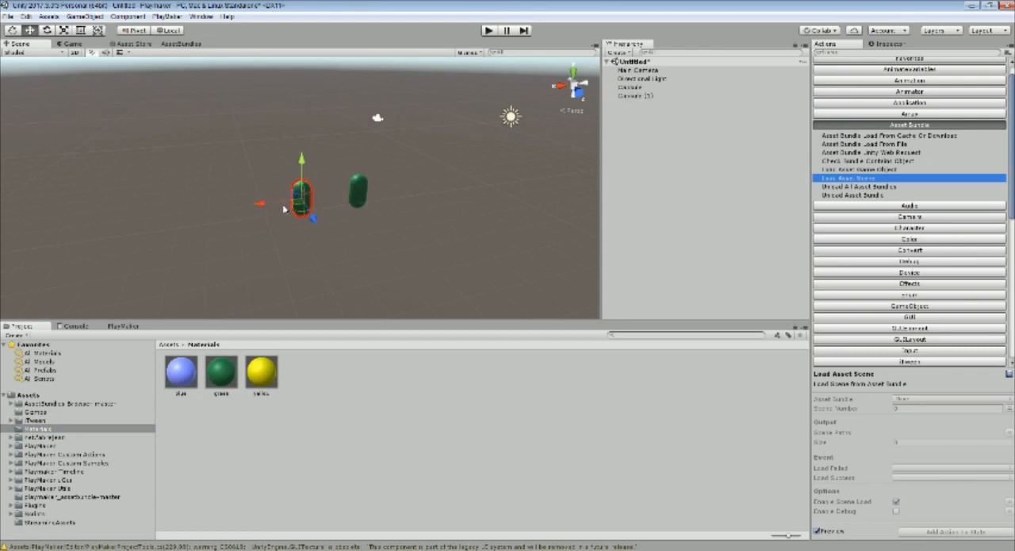
pyautogui.moveTo(272, 204); pyautogui.dragTo(285, 200)
pyautogui.moveTo(344, 216); pyautogui.dragTo(371, 249)
pyautogui.moveTo(326, 234); pyautogui.dragTo(292, 227, button='middle')
pyautogui.scroll(2, 287, 228)
pyautogui.keyDown('alt'); pyautogui.moveTo(284, 230); pyautogui.dragTo(366, 238); pyautogui.keyUp('alt')
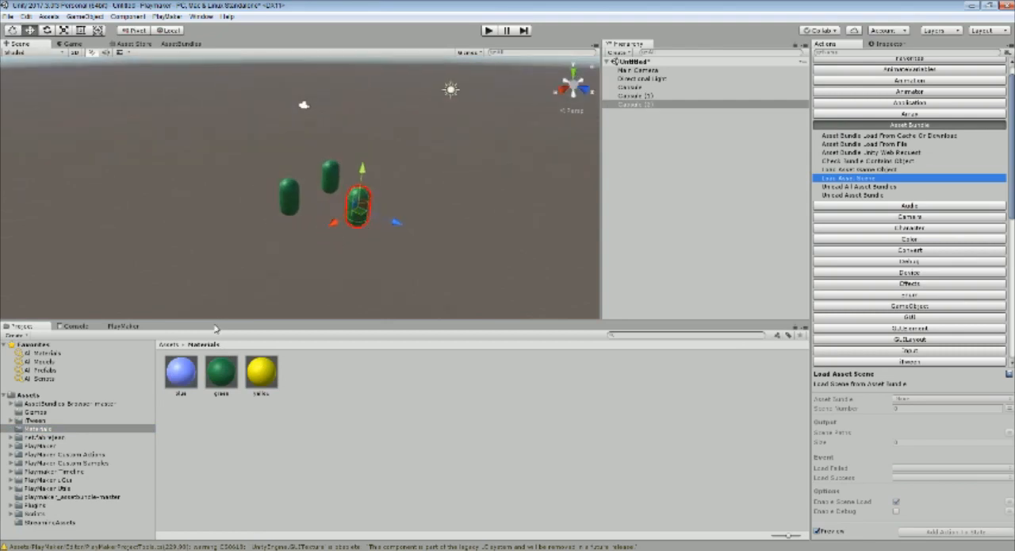
# Create a PrefabsAgain folder under Assets and store the three scene capsules in it as prefabs
pyautogui.click(29, 536)
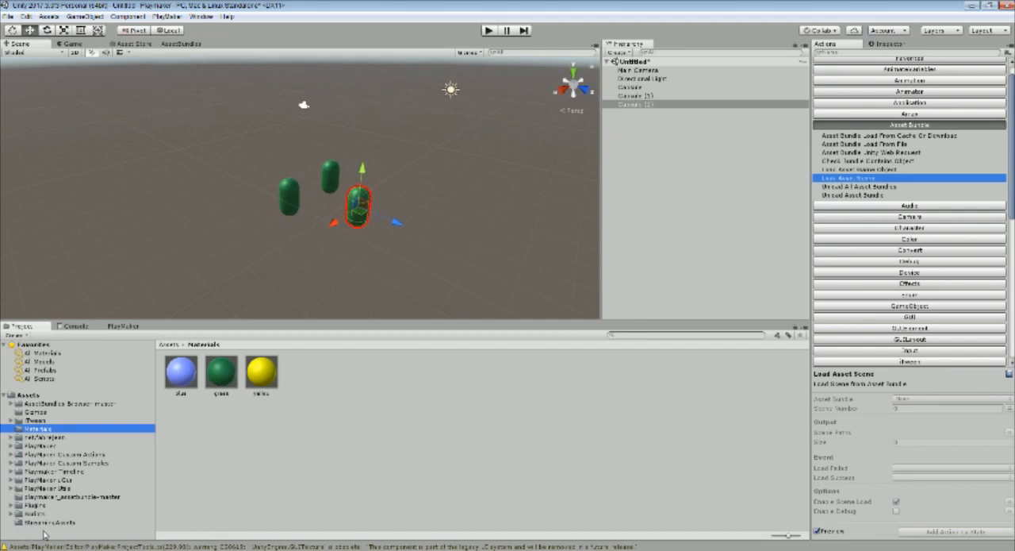
pyautogui.click(32, 396)
pyautogui.rightClick(32, 396)
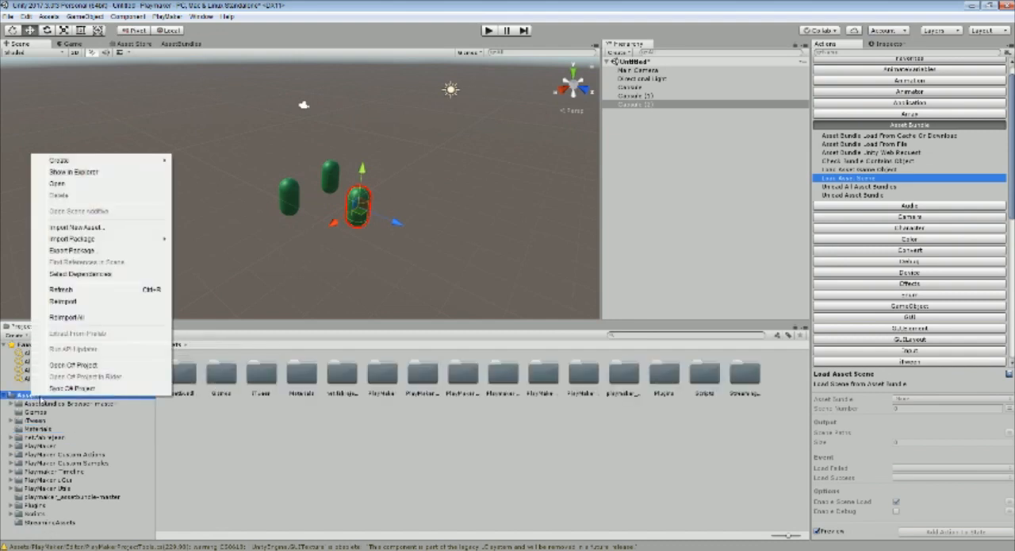
pyautogui.moveTo(132, 163)
pyautogui.click(228, 162)
pyautogui.write('ArefabsAgain')
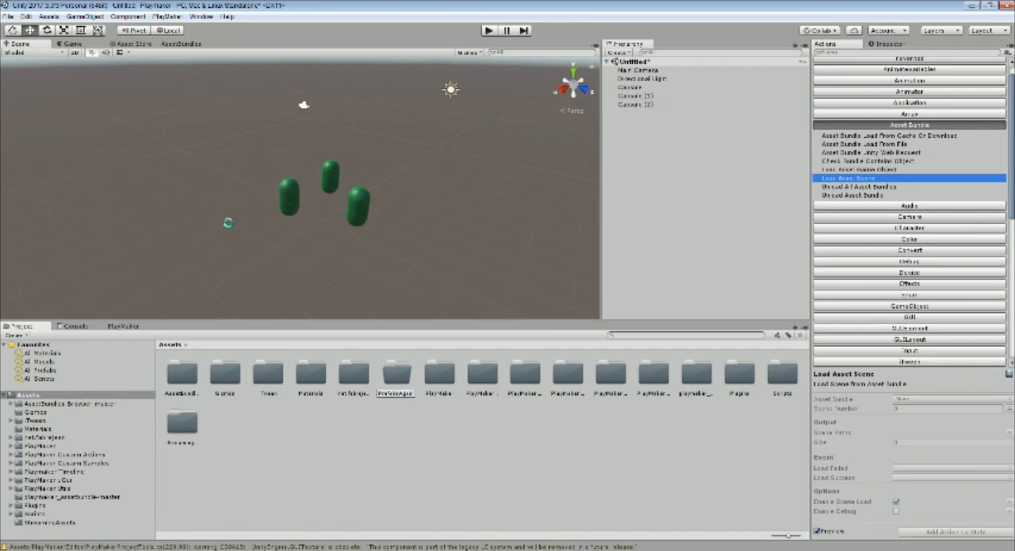
pyautogui.press('Return')
pyautogui.doubleClick(740, 374)
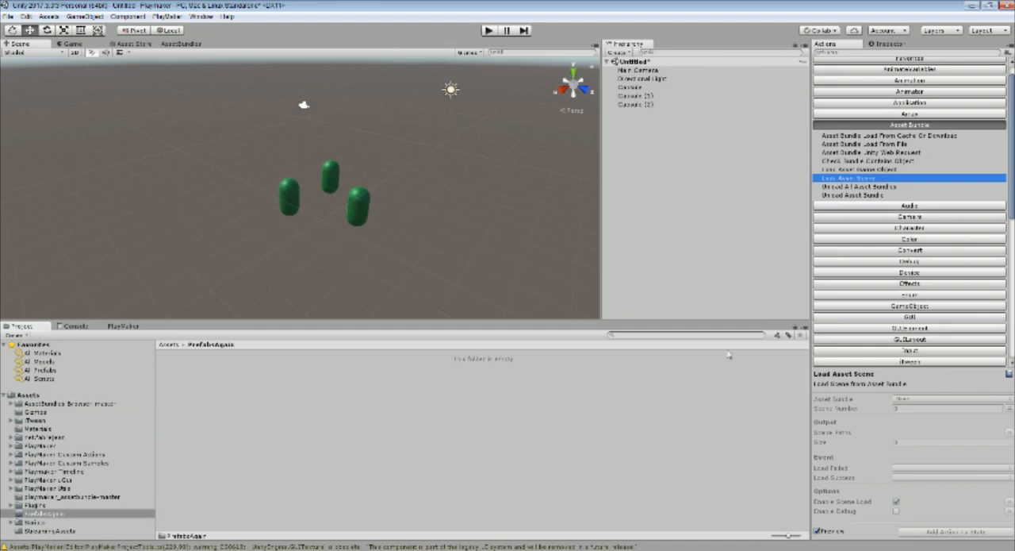
pyautogui.moveTo(642, 85); pyautogui.dragTo(403, 389)
pyautogui.moveTo(635, 104); pyautogui.dragTo(336, 396)
# Save the scene as testscene in the project's Assets folder
pyautogui.click(9, 16)
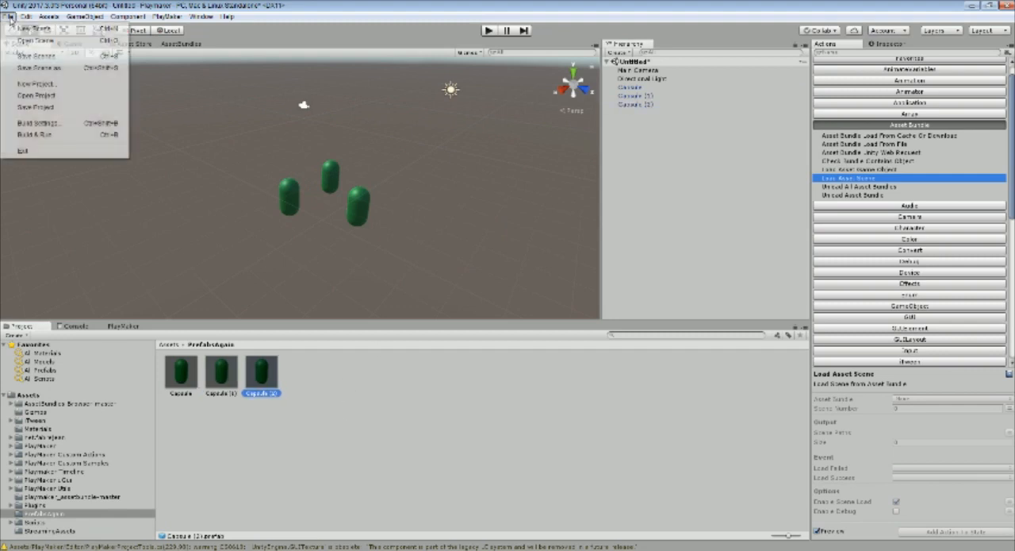
pyautogui.click(38, 68)
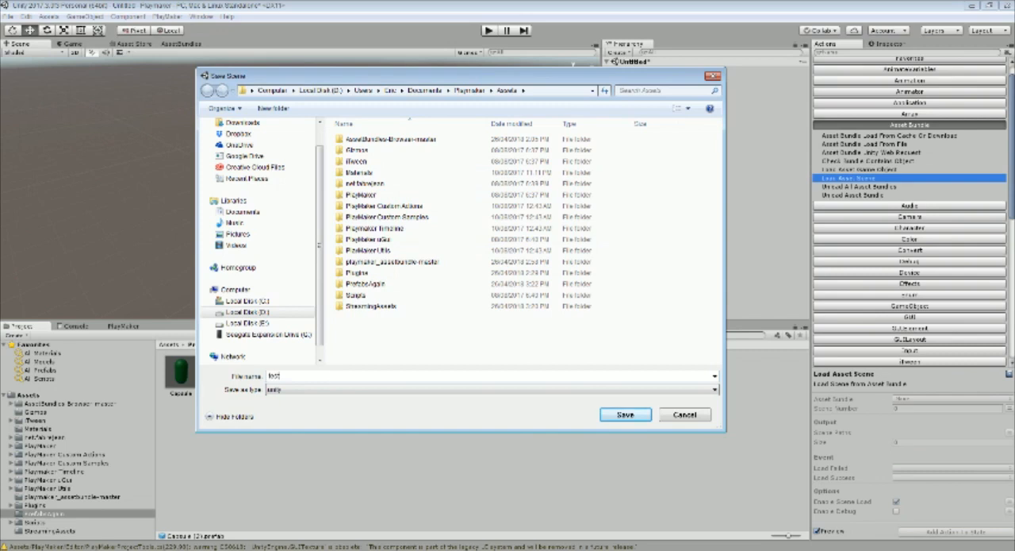
pyautogui.write('testscene')
pyautogui.press('Return')
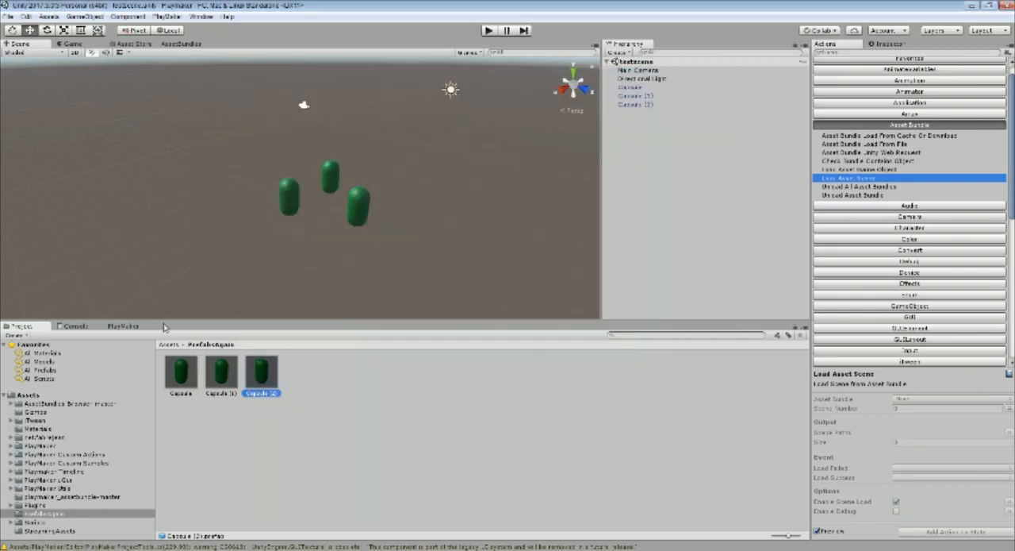
# Configure a new asset bundle from the testscene scene file in the AssetBundle Browser
pyautogui.click(182, 43)
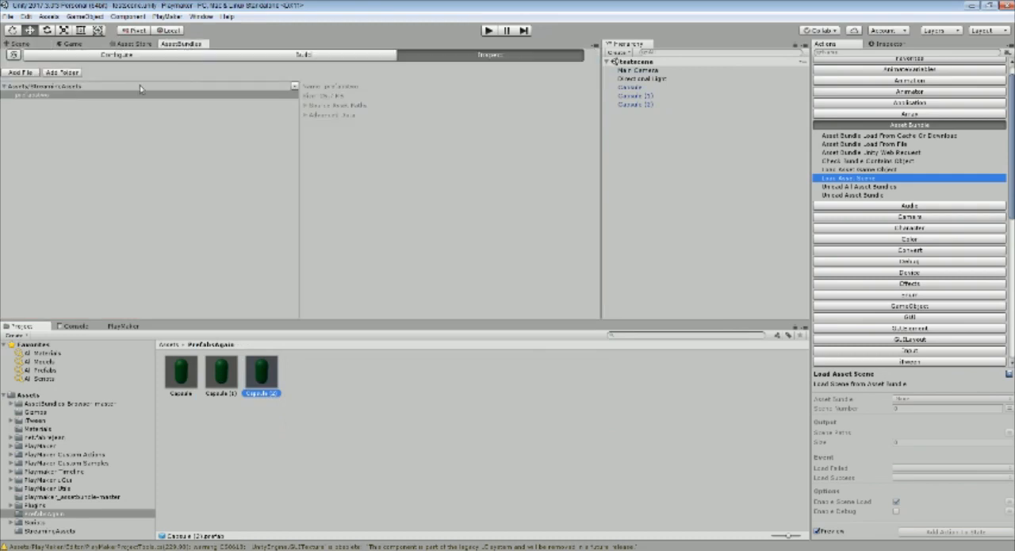
pyautogui.click(91, 55)
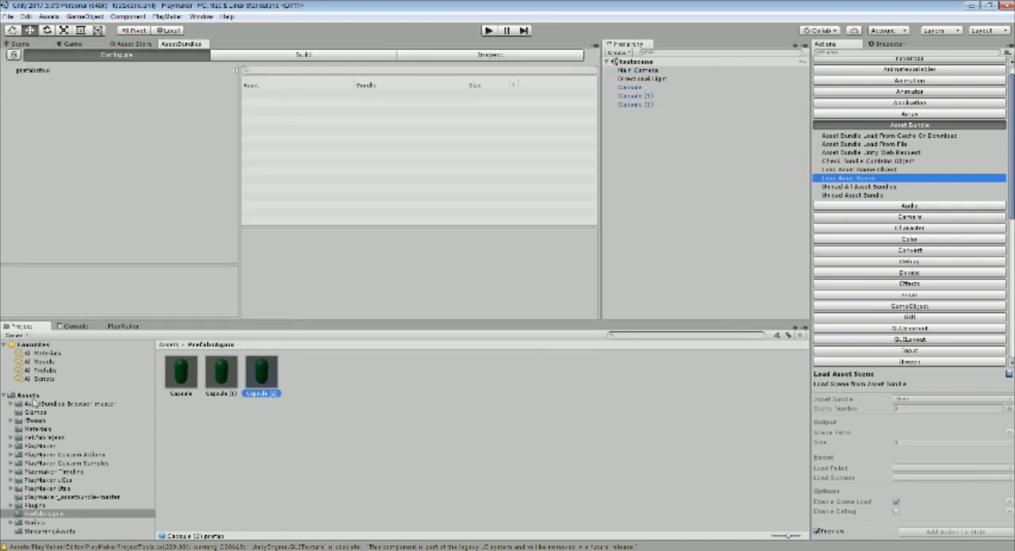
pyautogui.click(38, 395)
pyautogui.moveTo(234, 421); pyautogui.dragTo(123, 133)
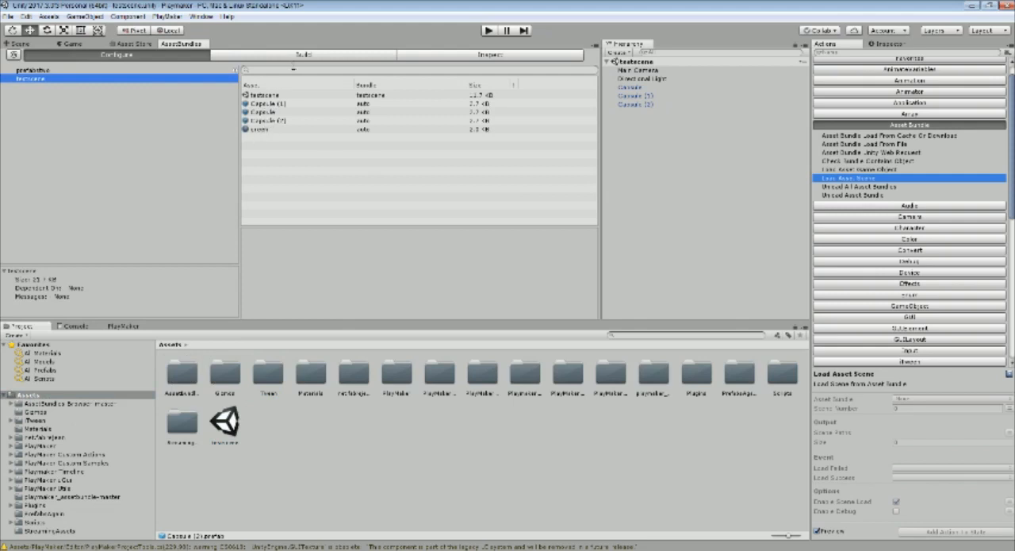
# Build the asset bundles to Assets/StreamingAssets and select the built testscene file
pyautogui.click(299, 55)
pyautogui.click(325, 161)
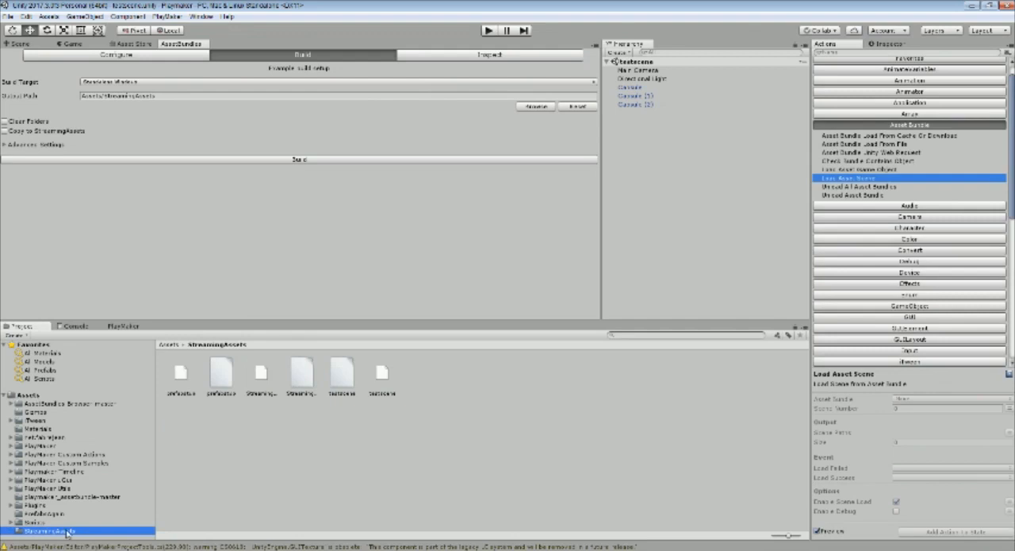
pyautogui.click(344, 376)
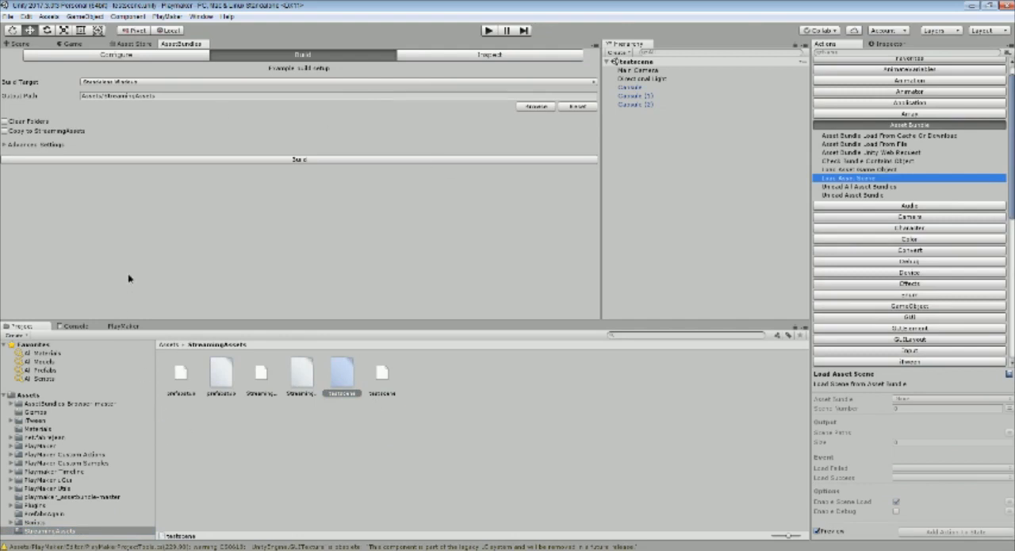
# Delete the testscene scene file from the project's Assets folder
pyautogui.moveTo(138, 321); pyautogui.dragTo(135, 255)
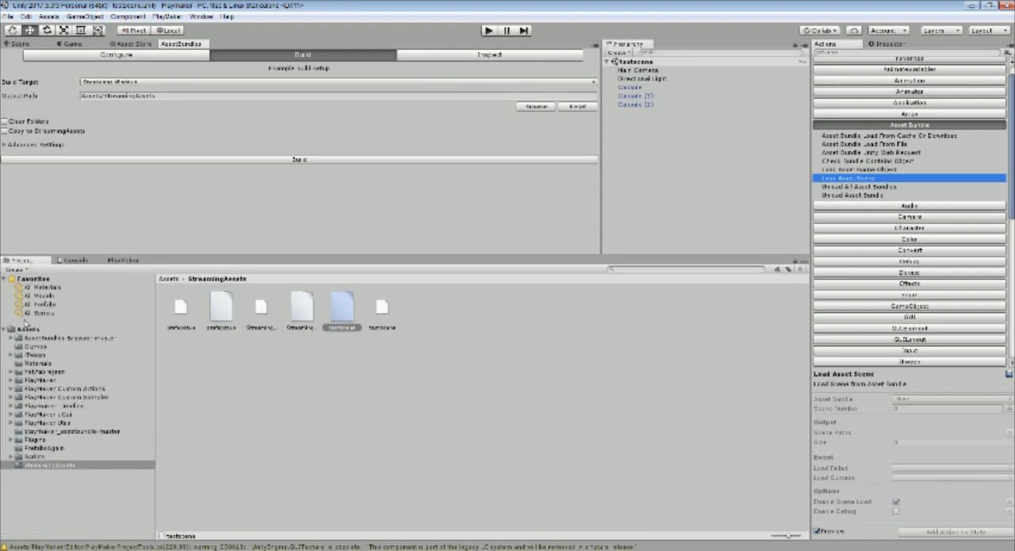
pyautogui.click(24, 329)
pyautogui.click(229, 361)
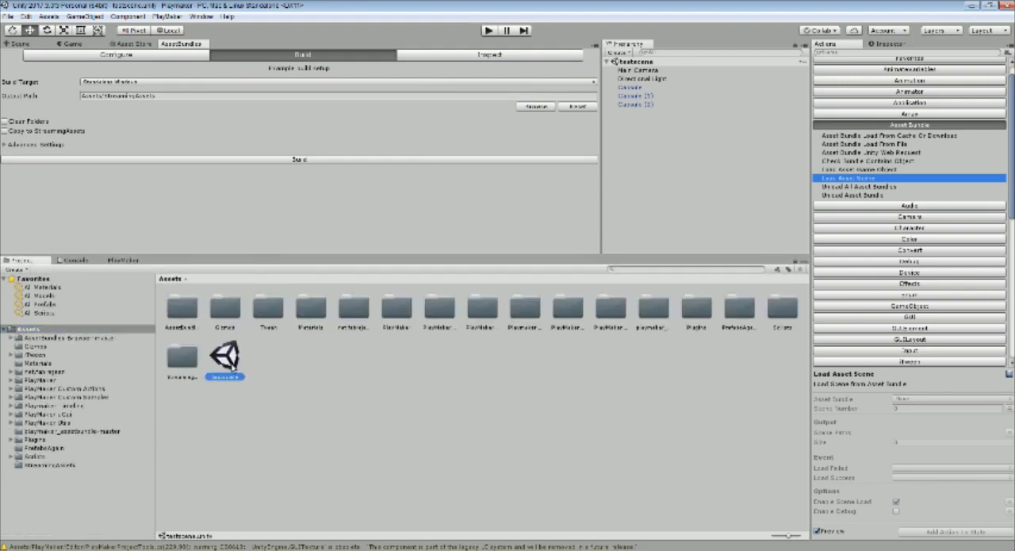
pyautogui.press('Delete')
pyautogui.press('Return')
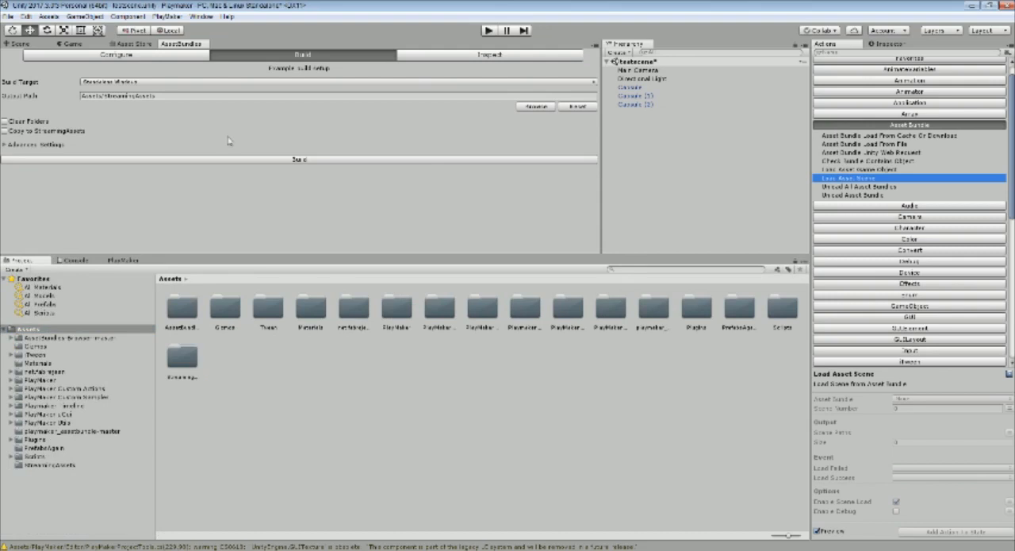
# Show the Scene view and start a new scene without saving the changes to testscene
pyautogui.click(31, 44)
pyautogui.click(10, 16)
pyautogui.click(19, 28)
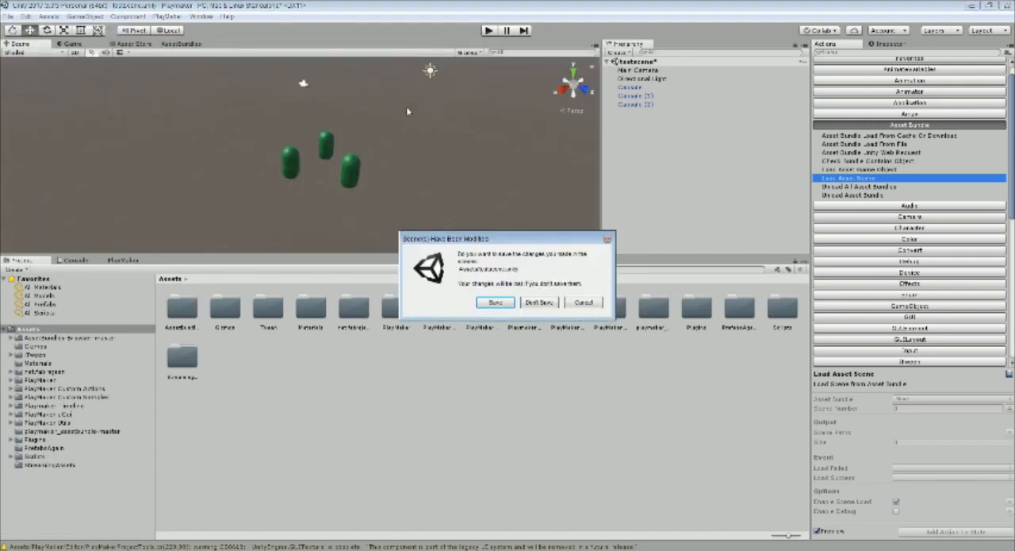
pyautogui.click(540, 302)
# Create an empty game object in the new scene and name it Loader
pyautogui.moveTo(503, 256); pyautogui.dragTo(518, 305)
pyautogui.rightClick(626, 94)
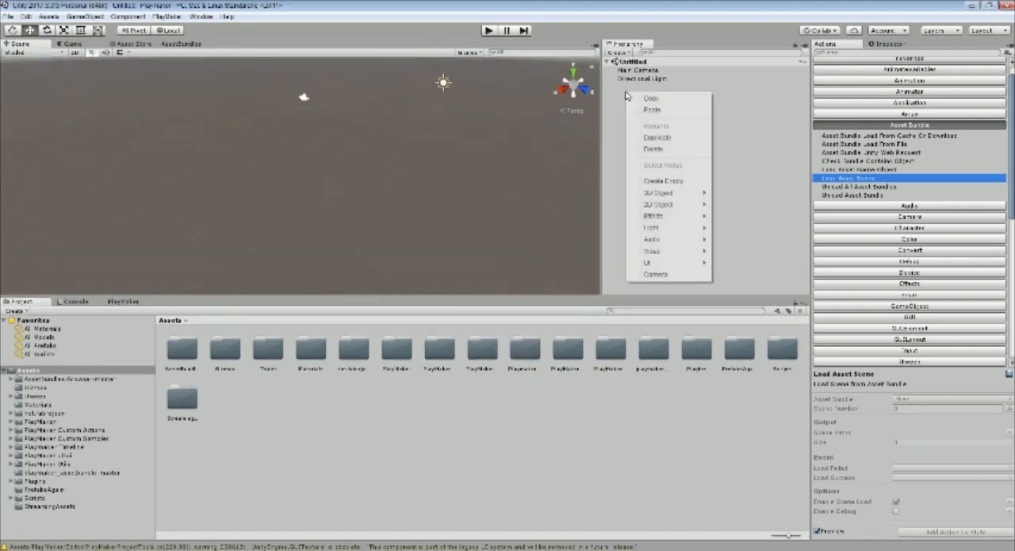
pyautogui.click(691, 182)
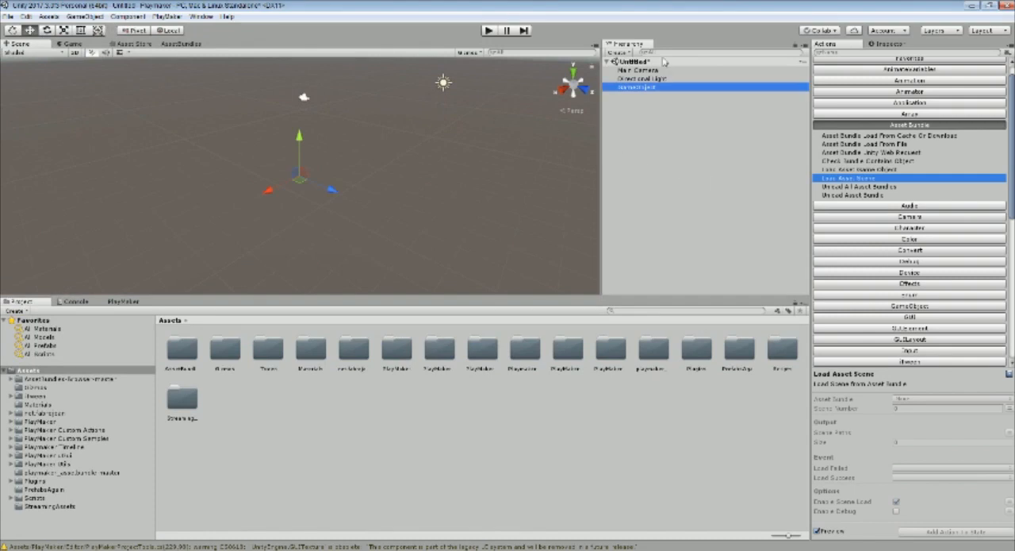
pyautogui.click(884, 45)
pyautogui.click(890, 55)
pyautogui.press('BackSpace')
pyautogui.write('Loads')
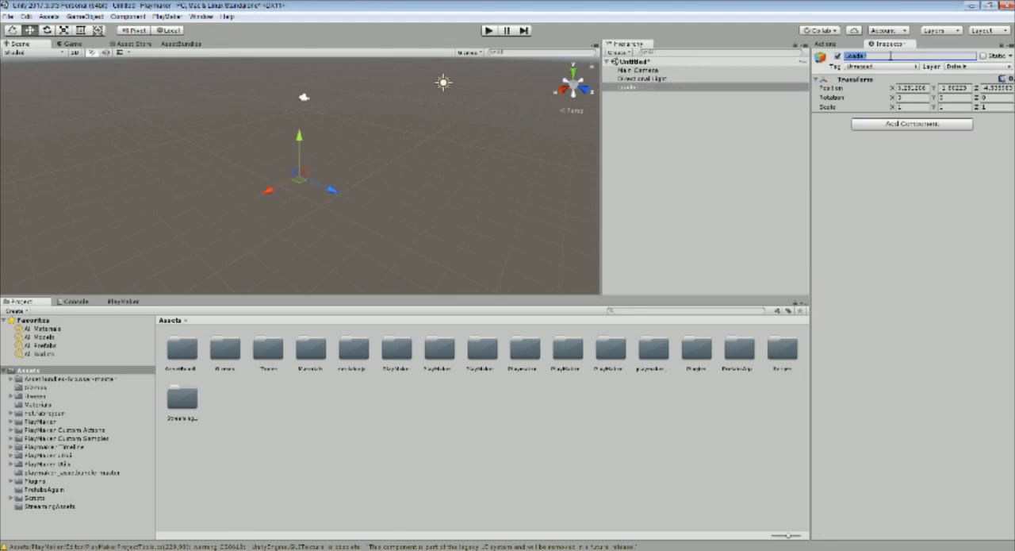
# Add a PlayMaker FSM to the Loader object and name its first state Load Bundle
pyautogui.click(137, 302)
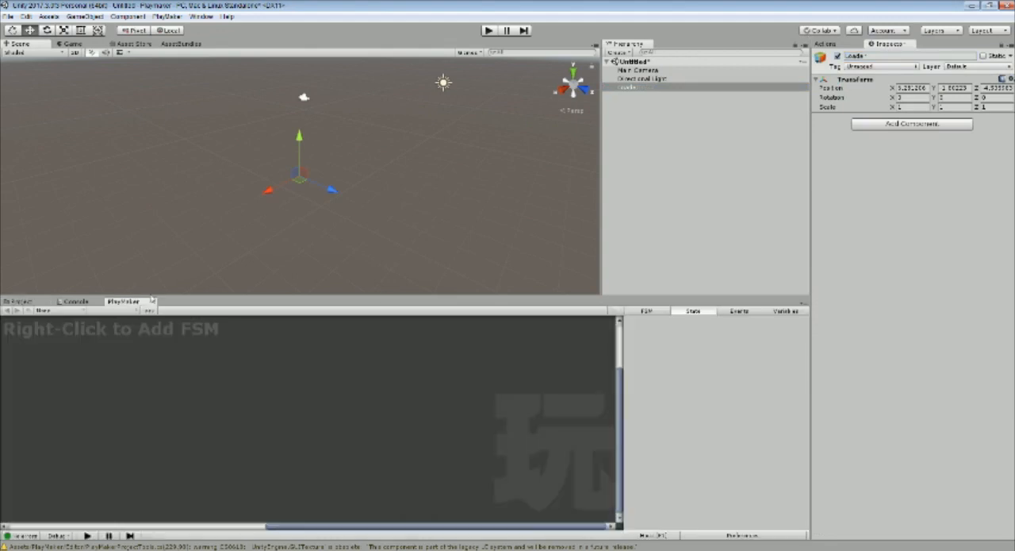
pyautogui.rightClick(175, 394)
pyautogui.click(201, 398)
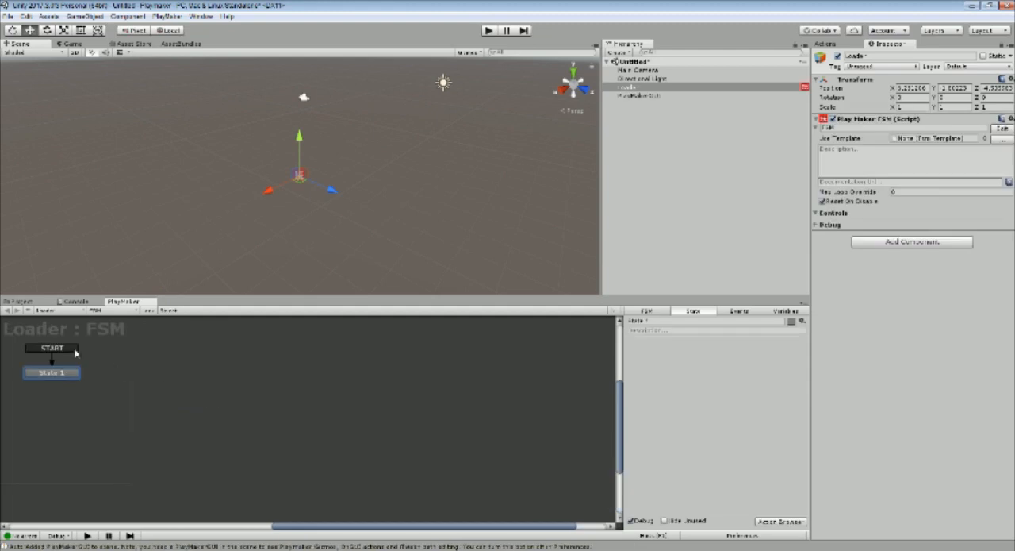
pyautogui.click(678, 320)
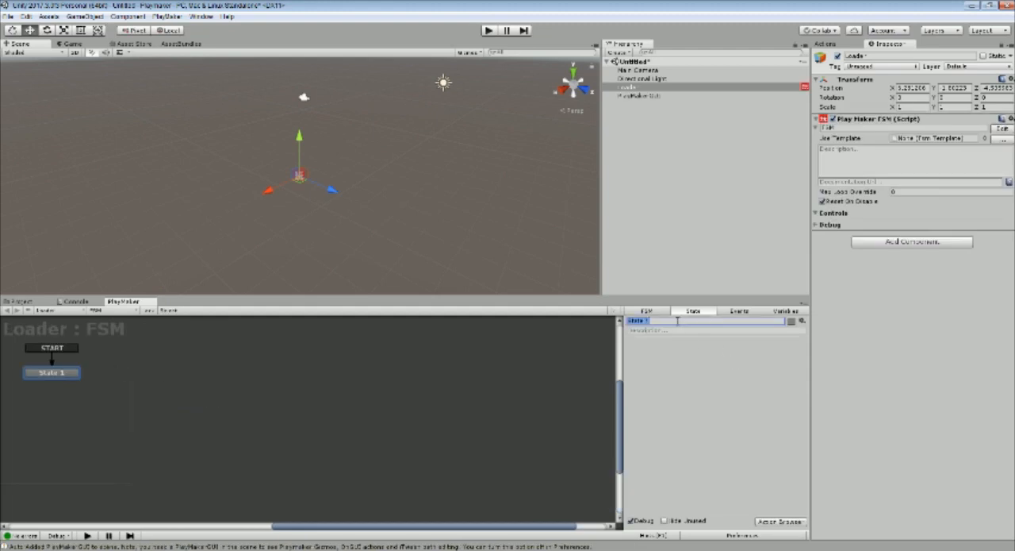
pyautogui.write('Load Bot')
pyautogui.write('dle')
pyautogui.moveTo(69, 380); pyautogui.dragTo(310, 378, button='middle')
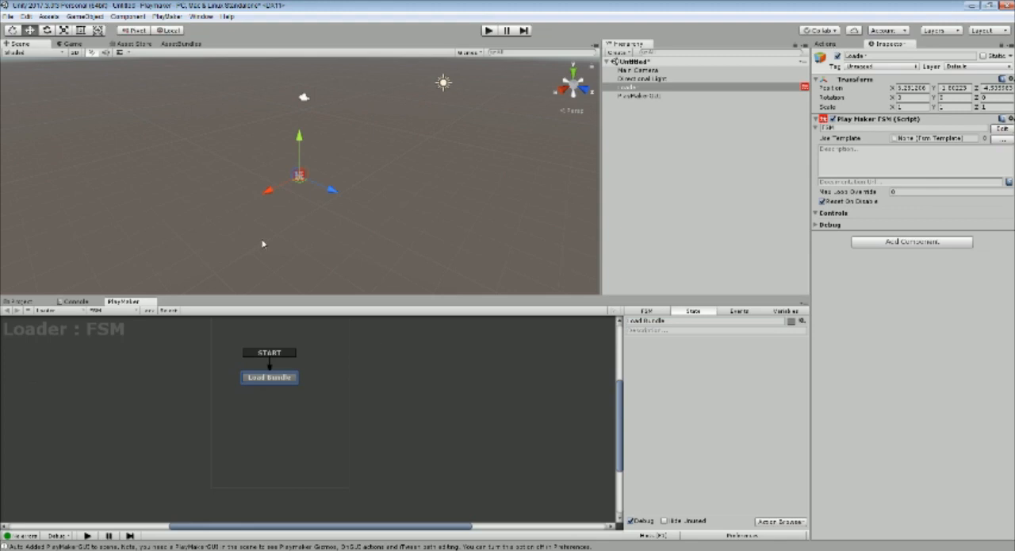
# Show the list of available PlayMaker actions for the Load Bundle state
pyautogui.click(834, 46)
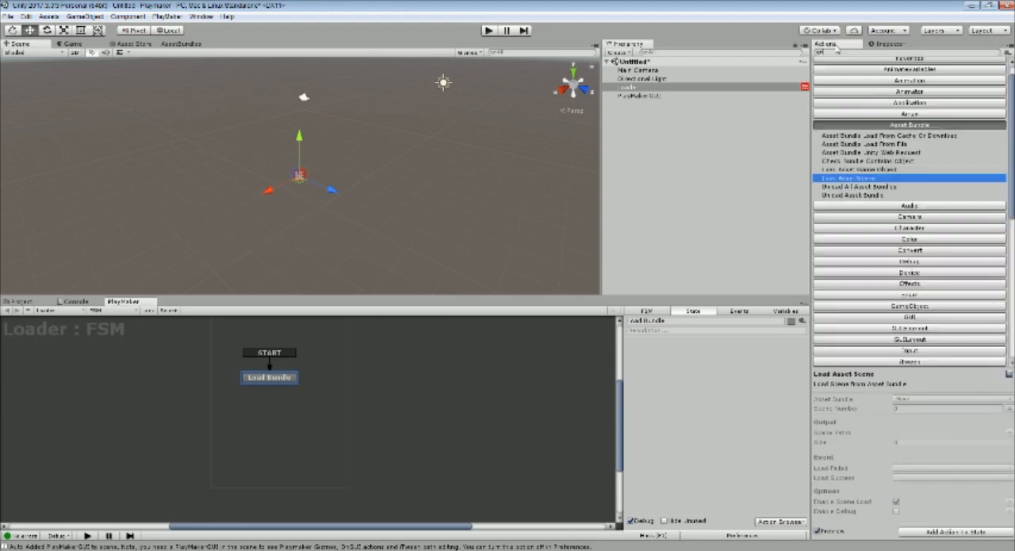